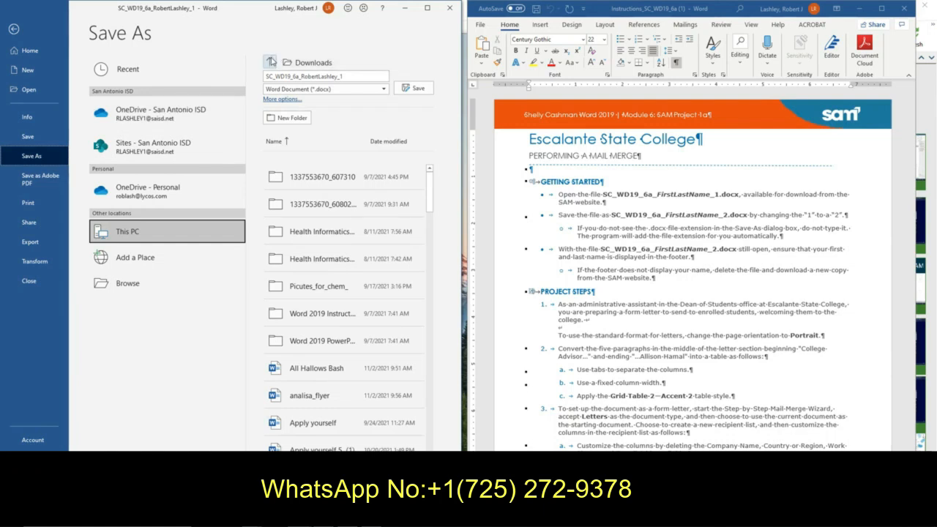
# Save the letter in Downloads under its existing file name with the final 1 changed to 2
pyautogui.click(346, 75)
pyautogui.click(347, 75)
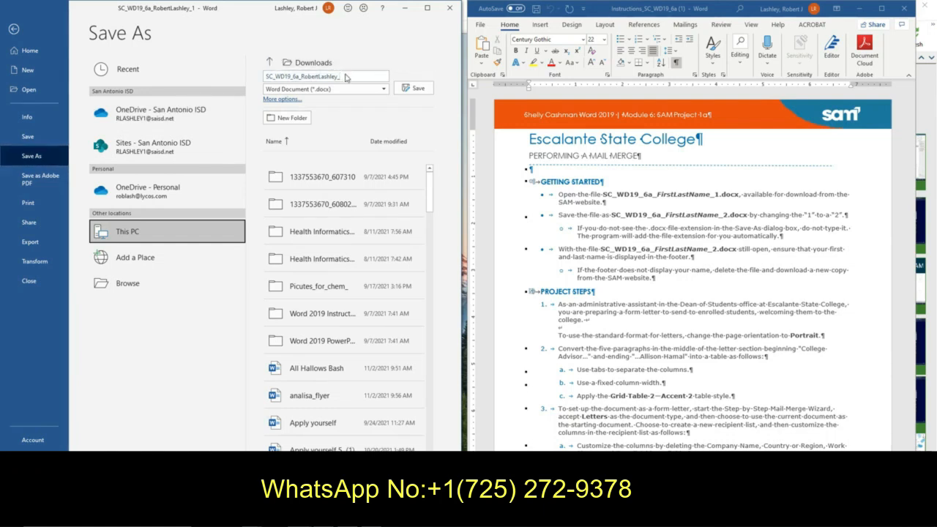
pyautogui.press('BackSpace')
pyautogui.write('2')
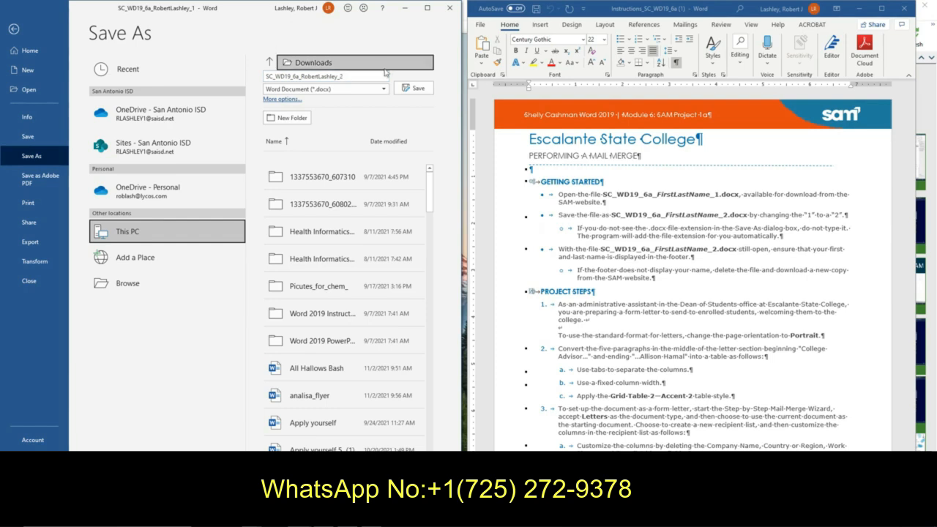
pyautogui.click(407, 89)
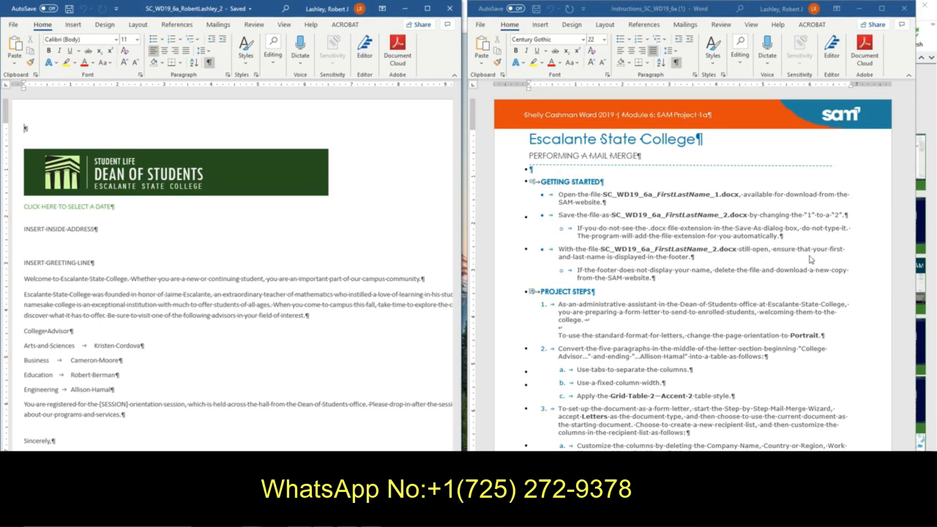
# Change the letter's page orientation to Portrait
pyautogui.scroll(-6, 348, 256)
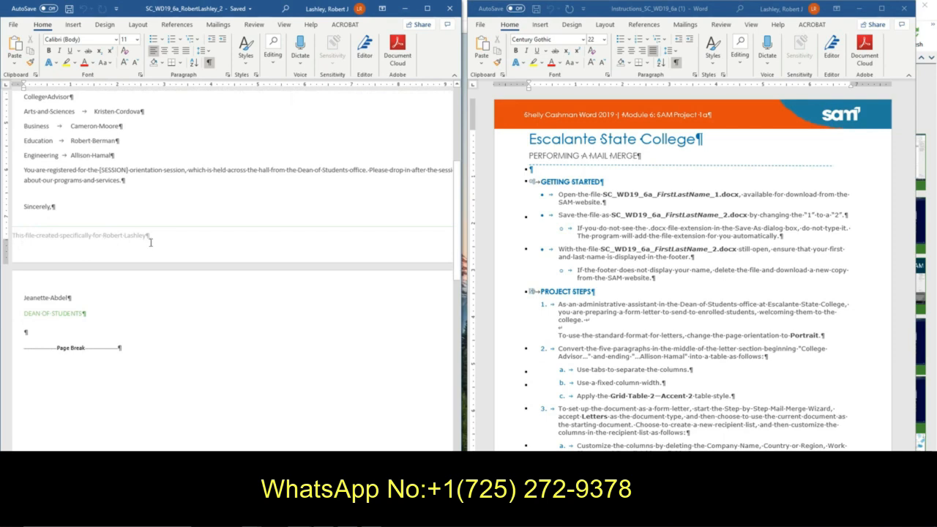
pyautogui.scroll(-4, 686, 262)
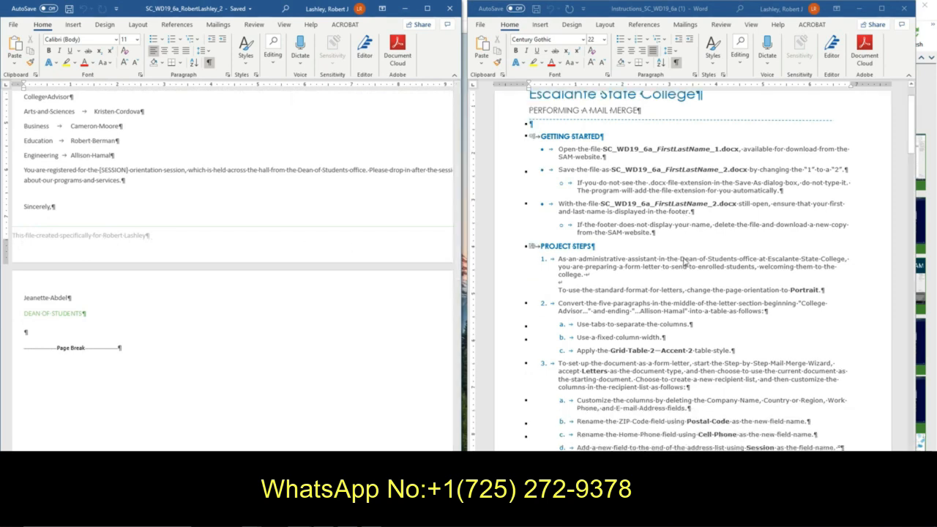
pyautogui.scroll(-1, 669, 267)
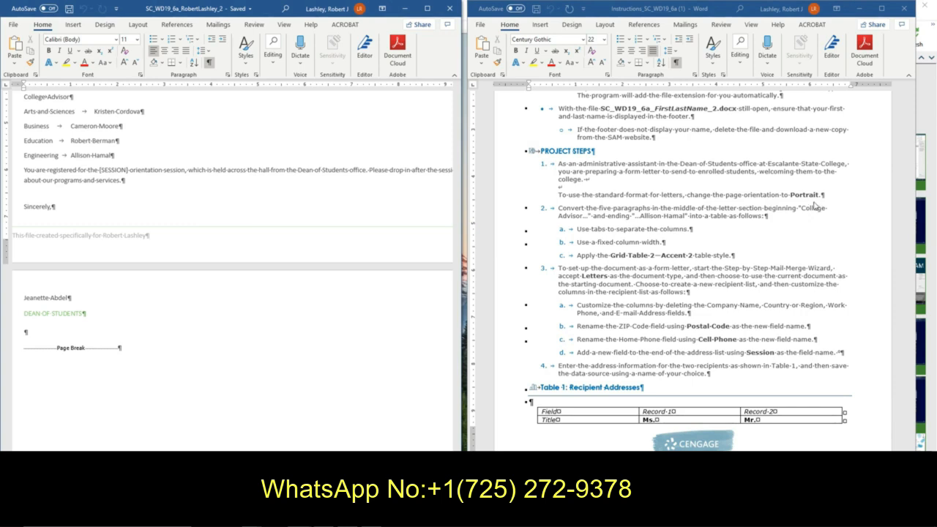
pyautogui.scroll(6, 220, 183)
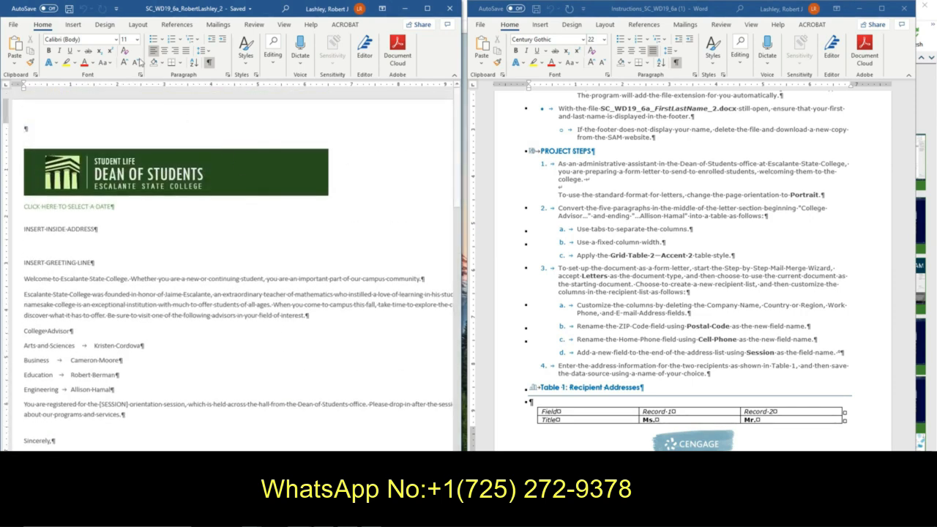
pyautogui.click(106, 26)
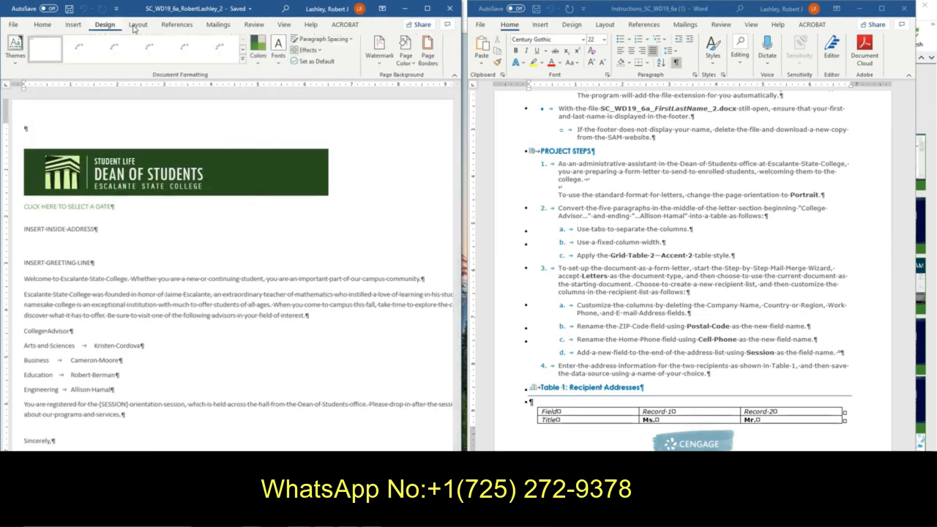
pyautogui.click(137, 25)
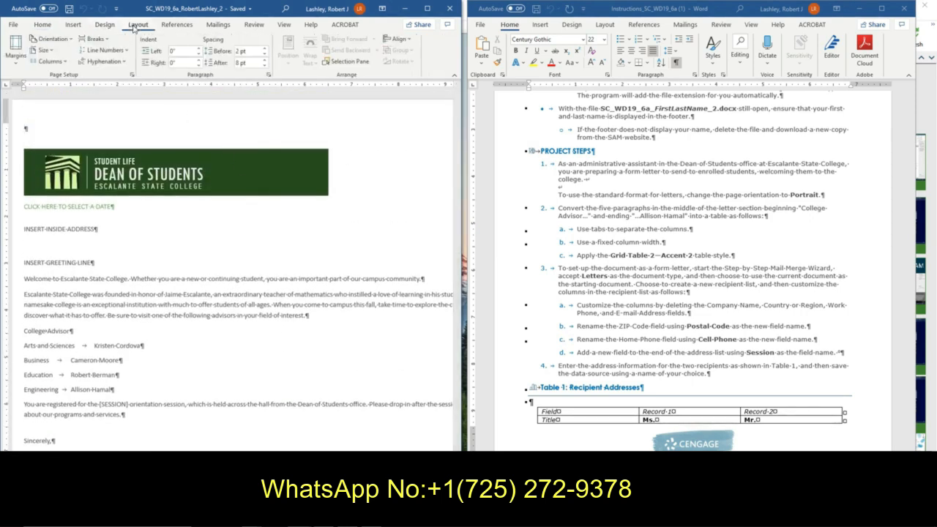
pyautogui.click(59, 40)
pyautogui.click(64, 59)
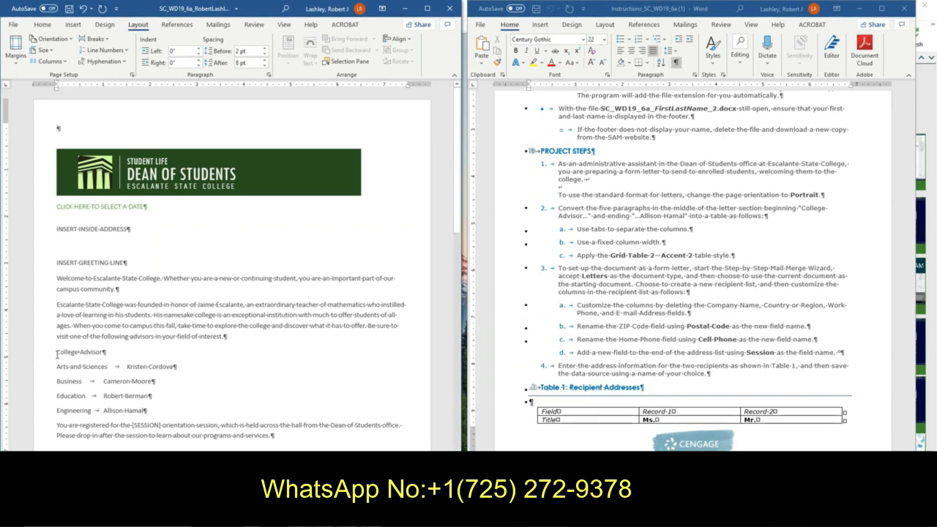
# Convert the five paragraphs from "College Advisor" through the Engineering line into a two-column table, separated at tabs with fixed column width
pyautogui.moveTo(57, 354); pyautogui.dragTo(150, 411)
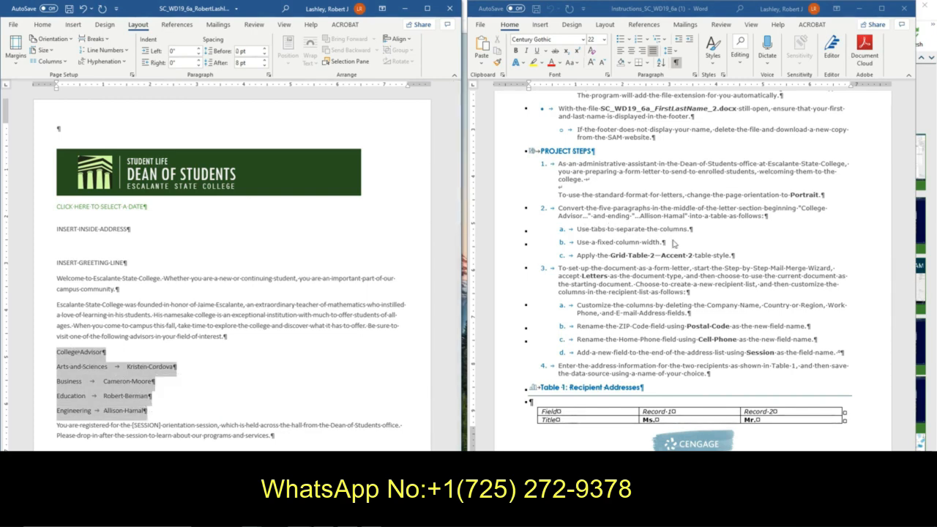
pyautogui.click(74, 25)
pyautogui.click(41, 68)
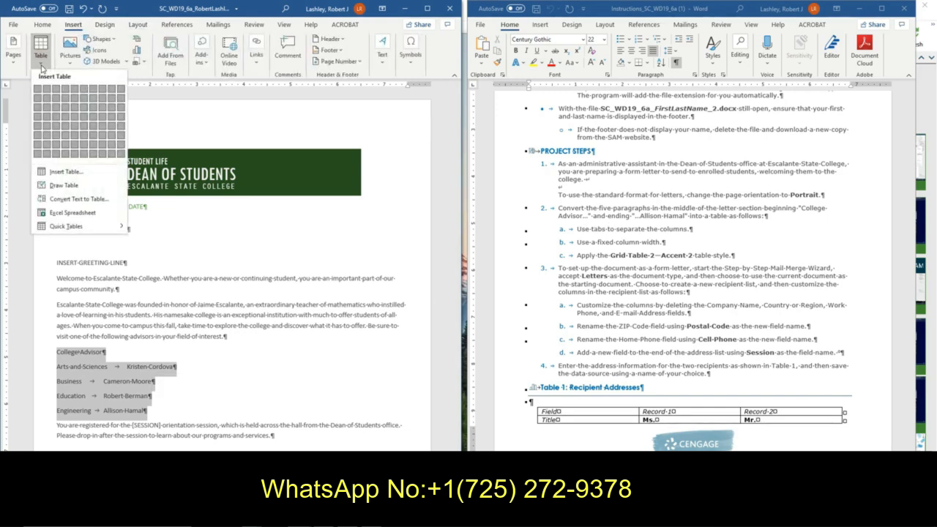
pyautogui.click(80, 199)
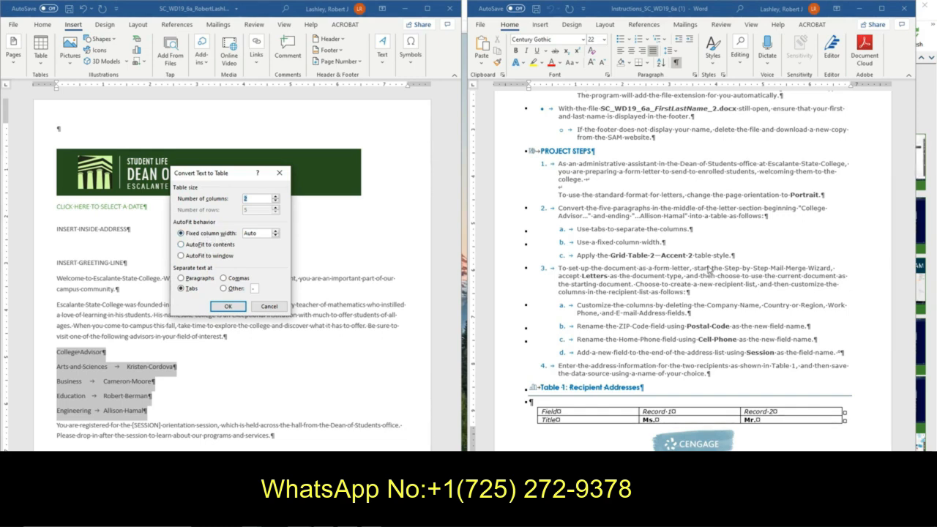
pyautogui.click(228, 306)
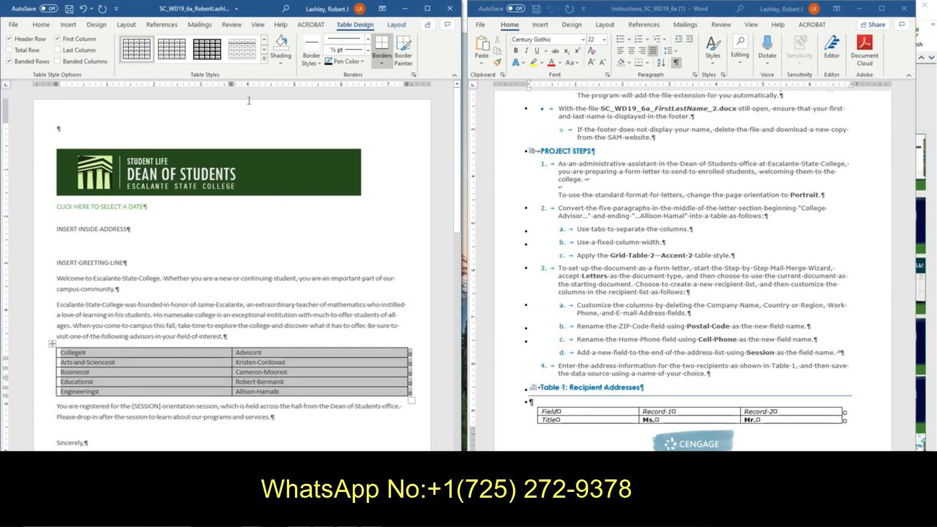
# Apply the Grid Table 2 - Accent 2 style to the college advisor table and deselect the table
pyautogui.click(264, 60)
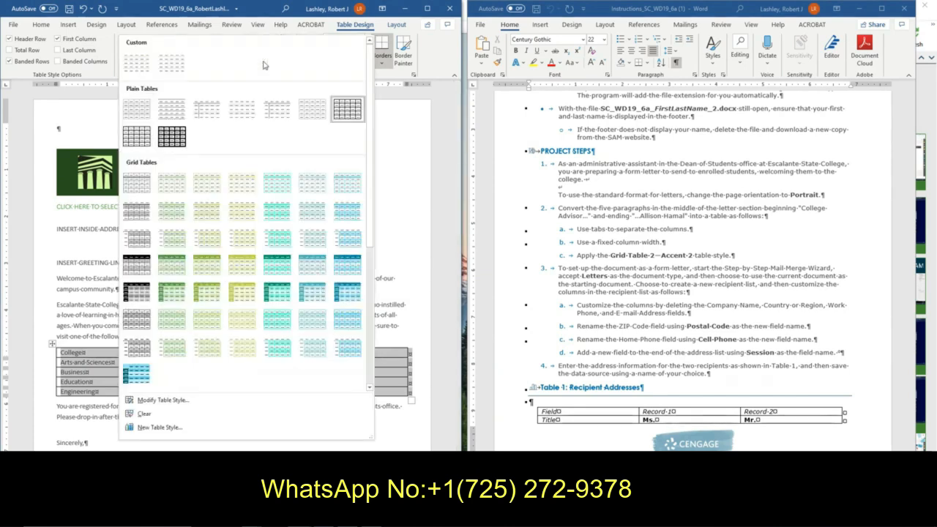
pyautogui.click(203, 214)
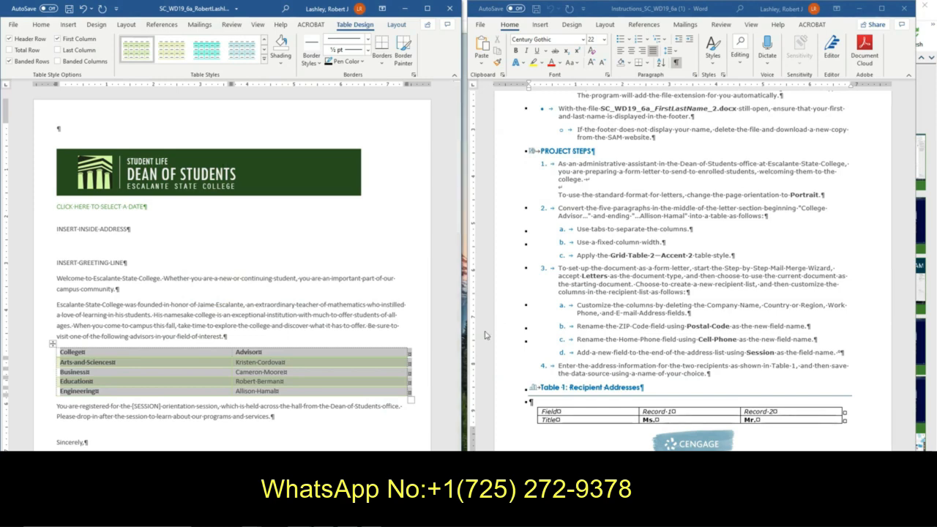
pyautogui.scroll(-3, 547, 306)
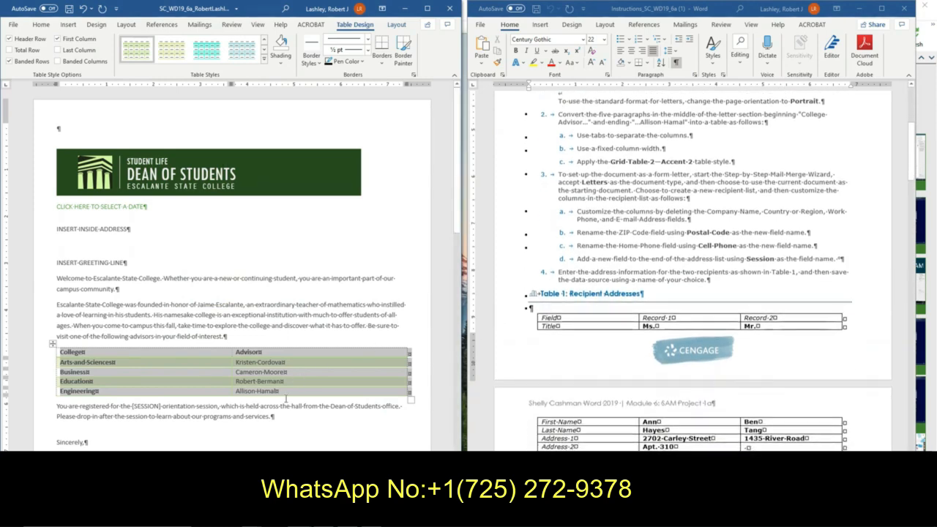
pyautogui.click(300, 430)
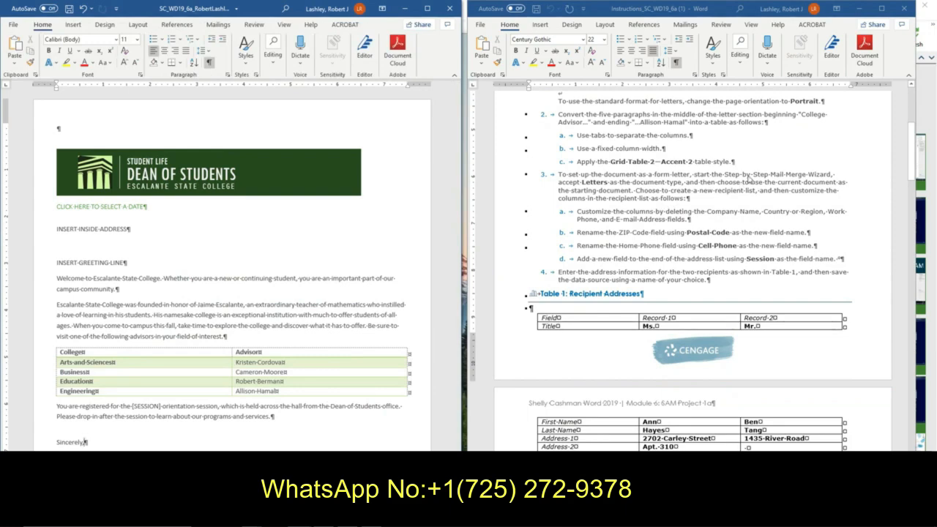
# Start the Step-by-Step Mail Merge Wizard for Letters using the current document, and begin a newly typed recipient list
pyautogui.click(221, 25)
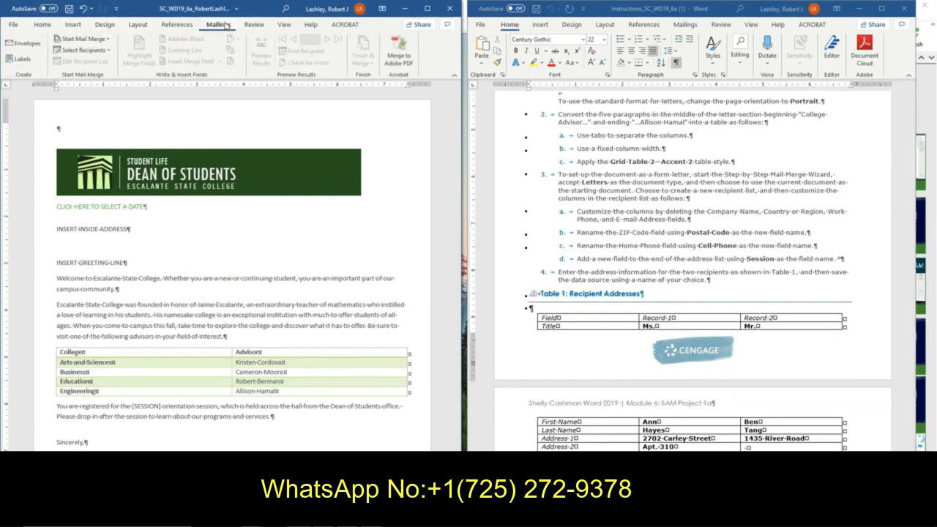
pyautogui.click(82, 39)
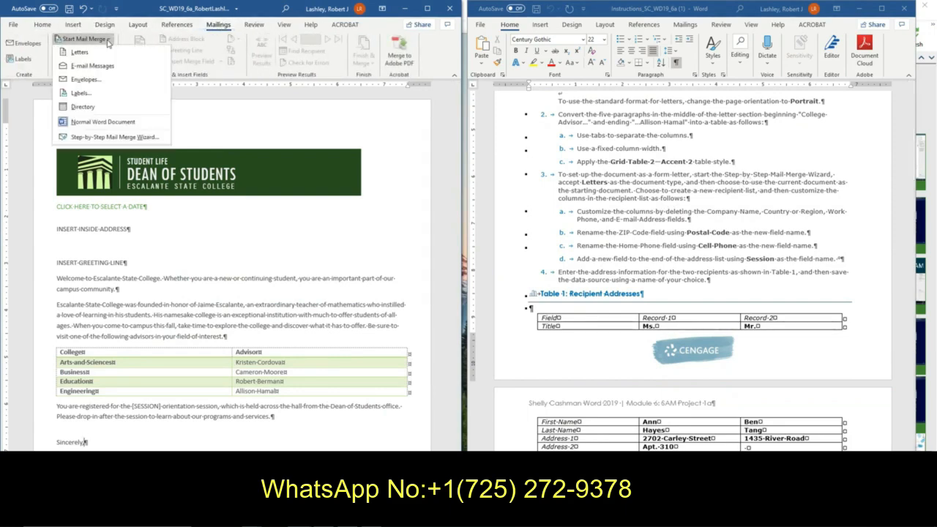
pyautogui.click(117, 137)
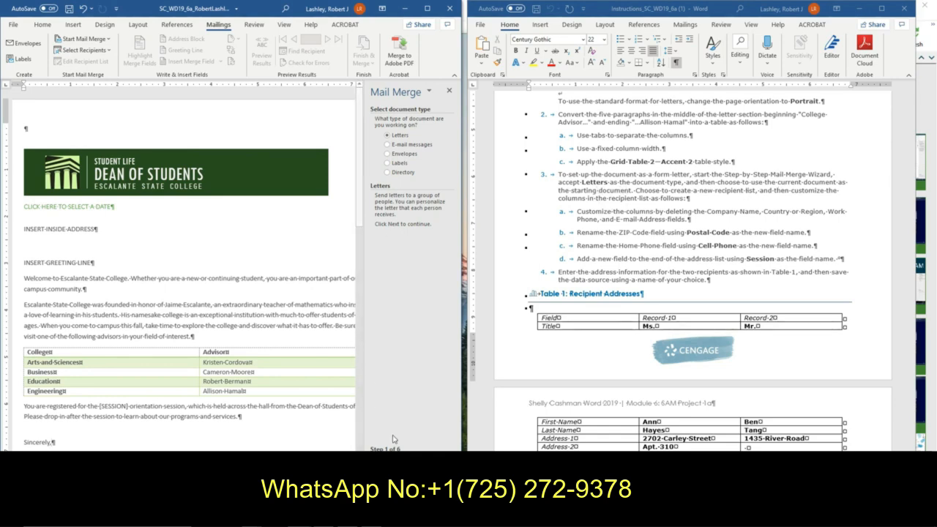
pyautogui.click(410, 460)
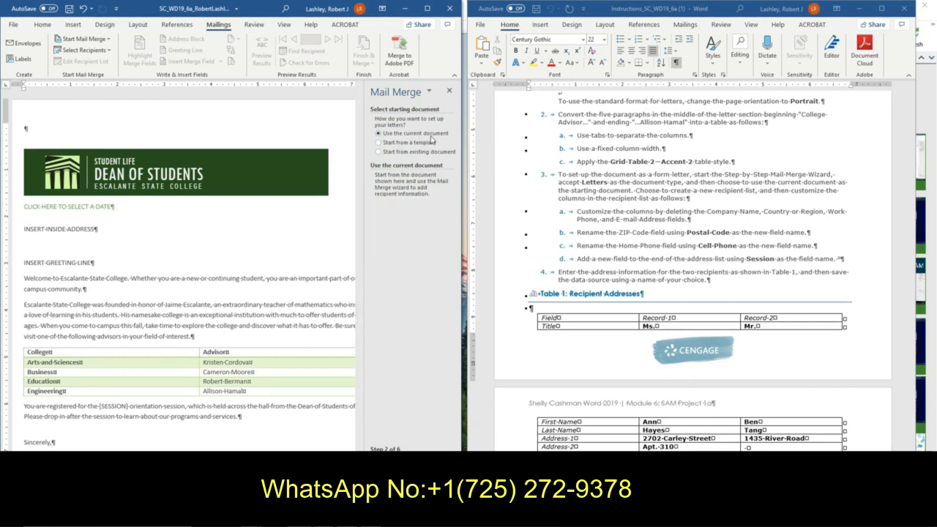
pyautogui.click(410, 459)
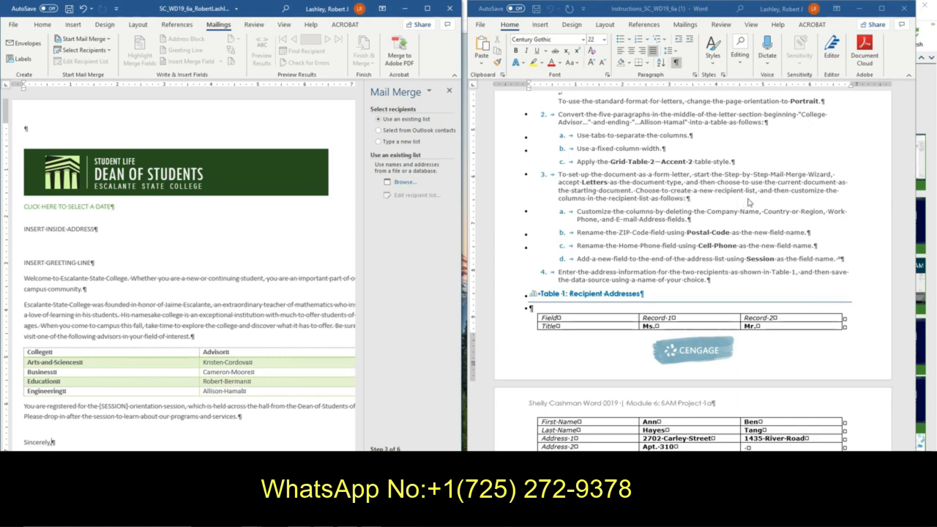
pyautogui.click(400, 141)
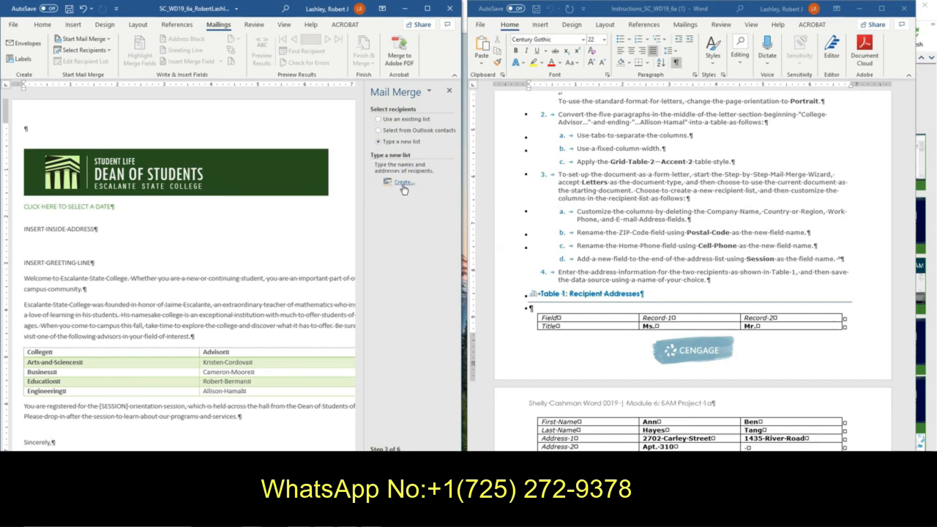
pyautogui.click(401, 183)
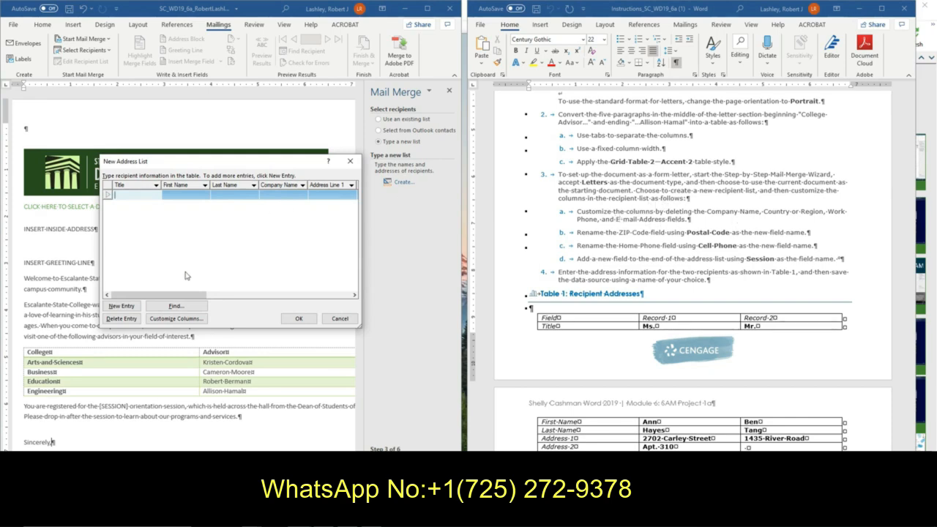
# Customize the address list columns by deleting the Company Name and Country or Region fields
pyautogui.click(189, 319)
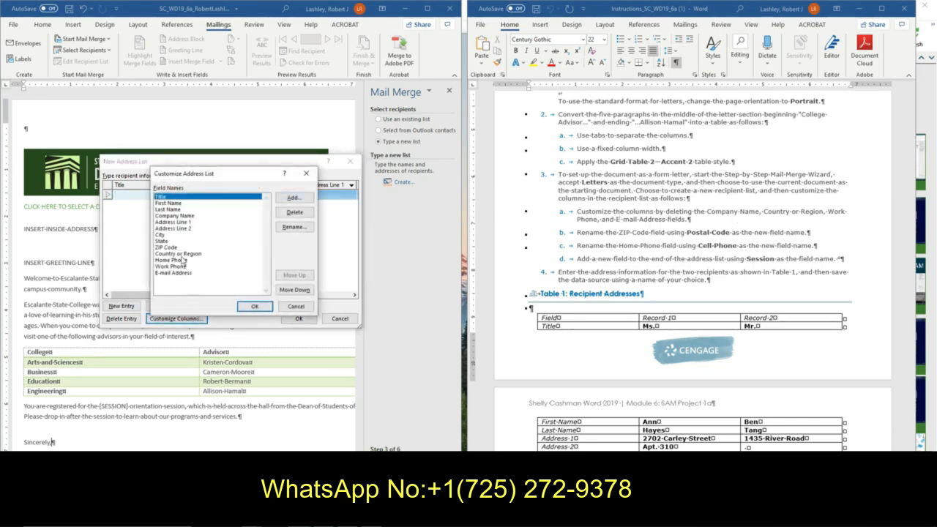
pyautogui.click(179, 216)
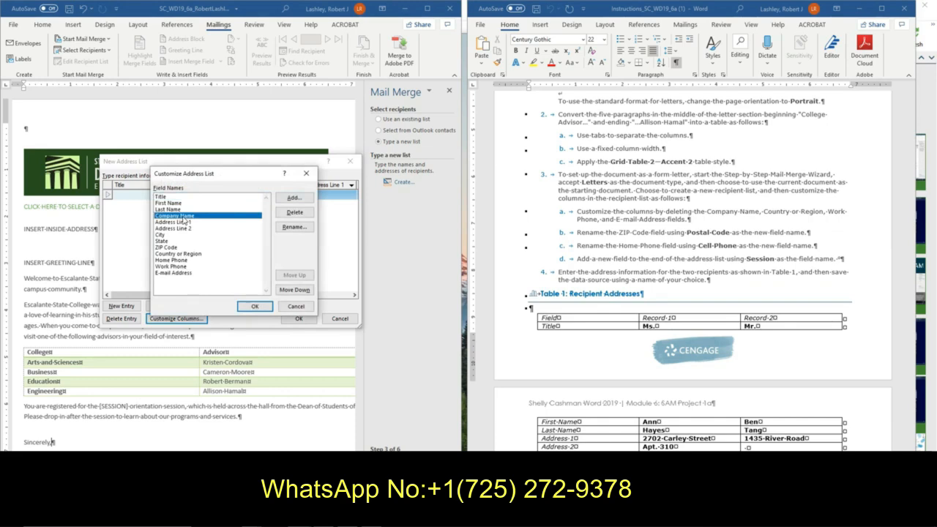
pyautogui.click(294, 212)
pyautogui.click(453, 285)
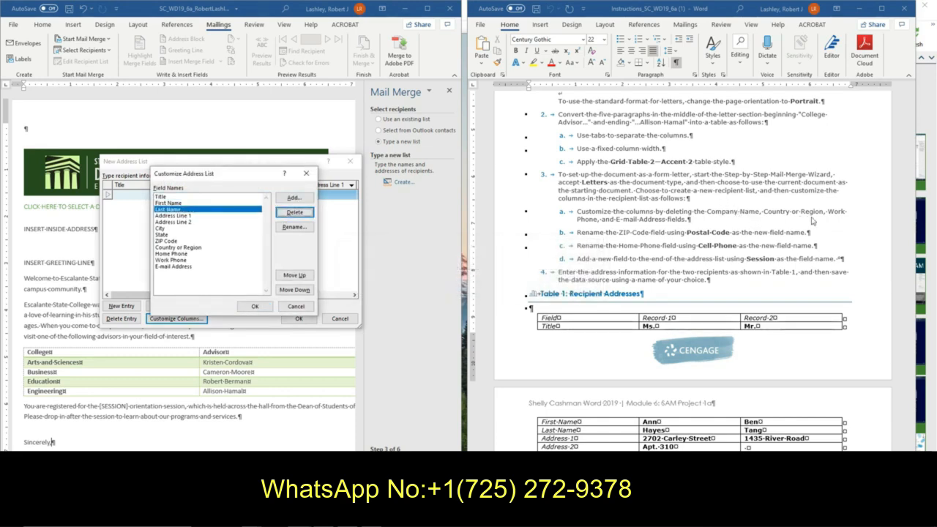
pyautogui.click(189, 248)
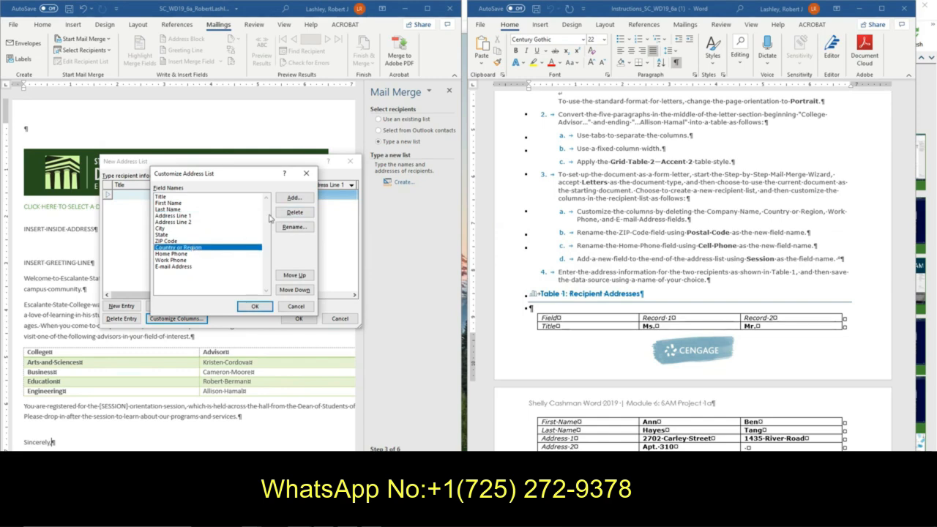
pyautogui.click(295, 212)
pyautogui.click(451, 286)
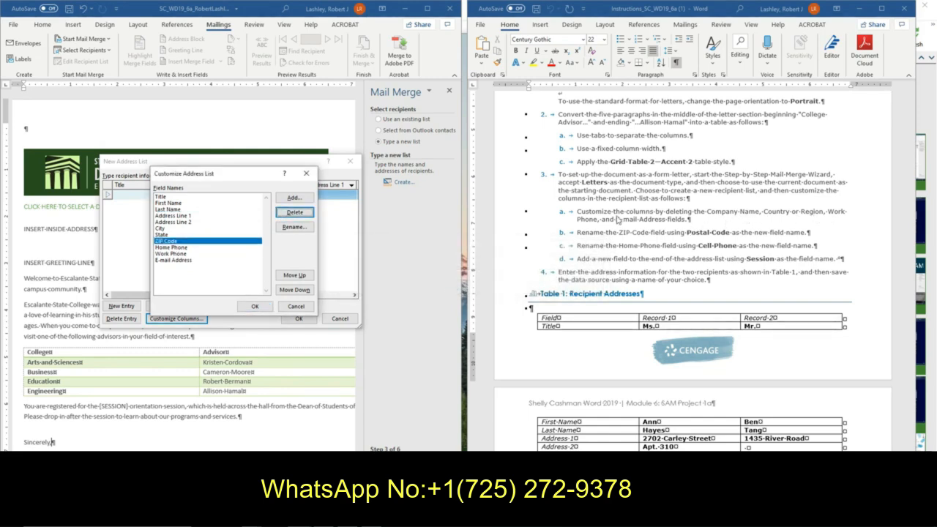
# Delete the Work Phone and E-mail Address fields from the address list columns
pyautogui.click(178, 254)
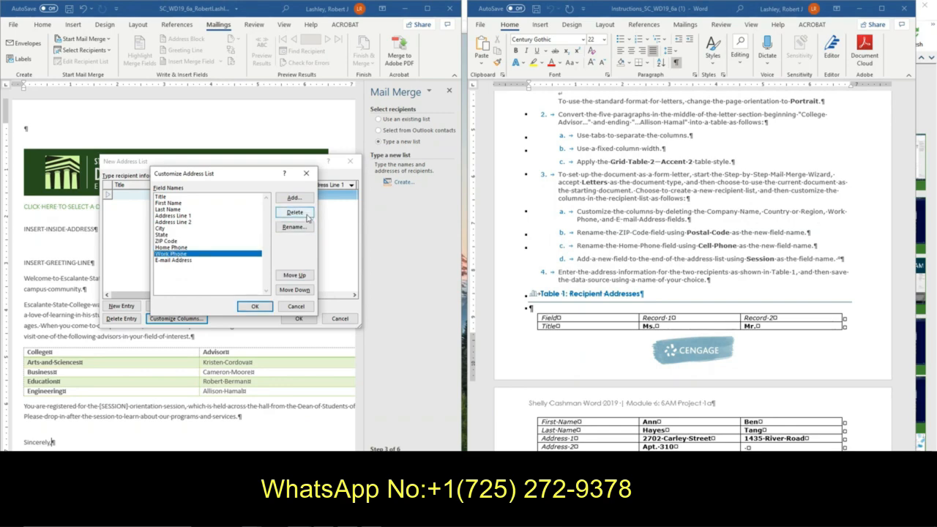
pyautogui.click(309, 215)
pyautogui.click(452, 285)
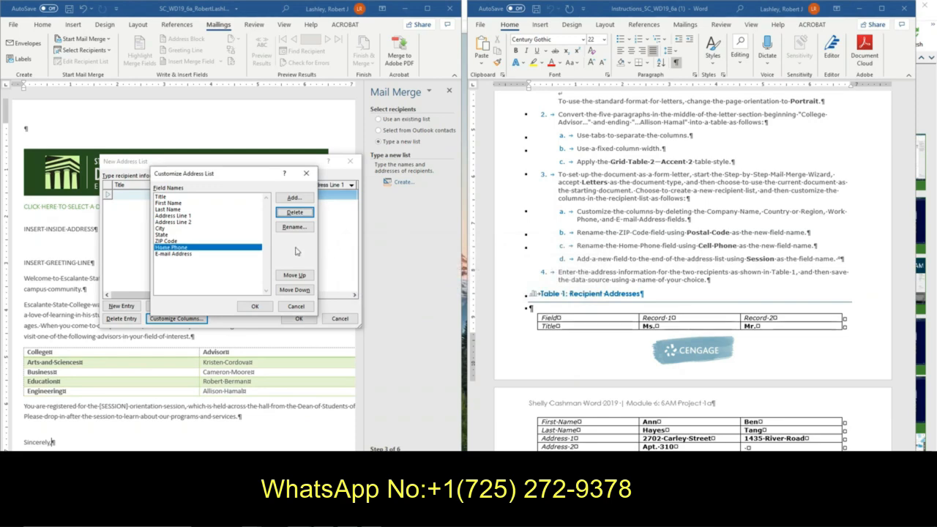
pyautogui.click(192, 254)
pyautogui.click(294, 213)
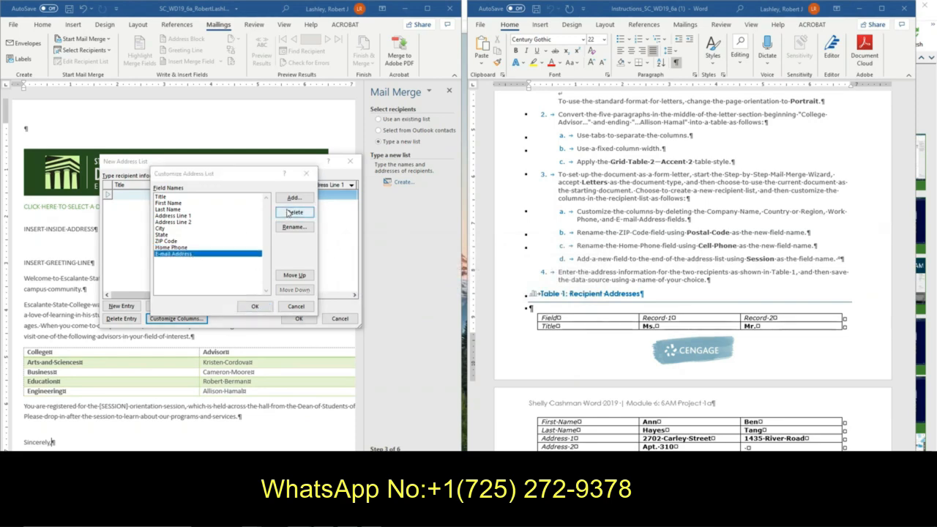
pyautogui.click(453, 288)
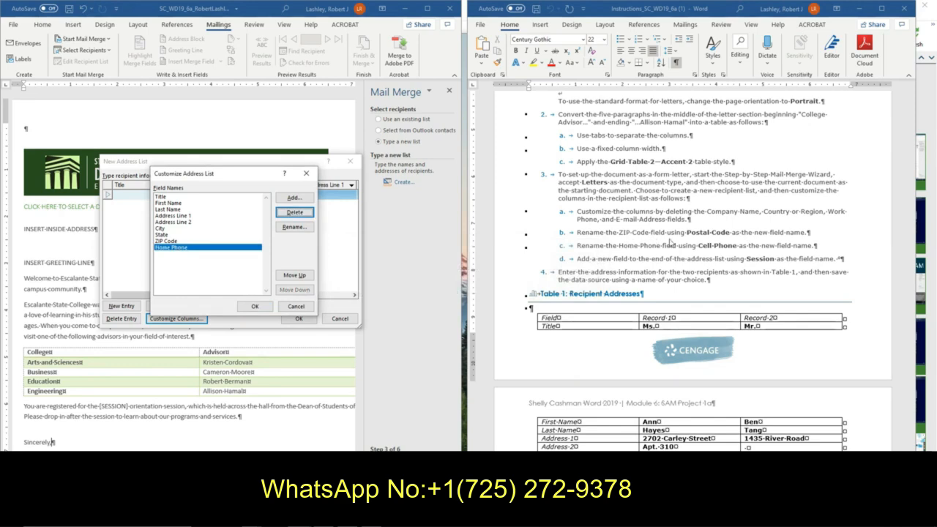
# Rename the ZIP Code field of the address list to Postal Code
pyautogui.click(180, 243)
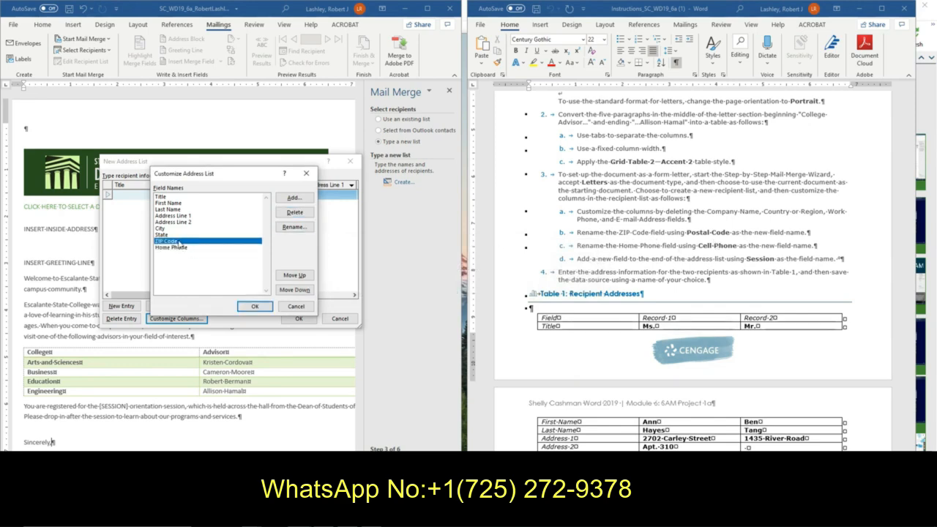
pyautogui.click(294, 227)
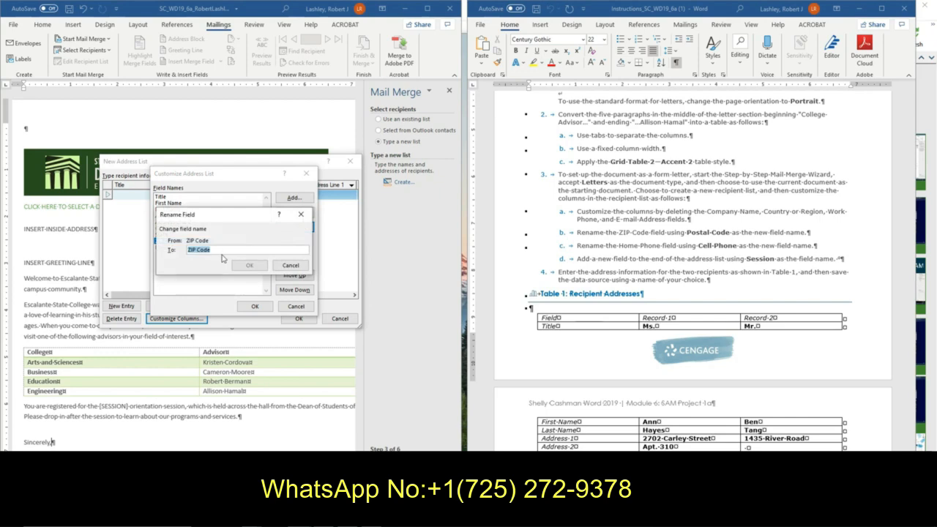
pyautogui.write('Po')
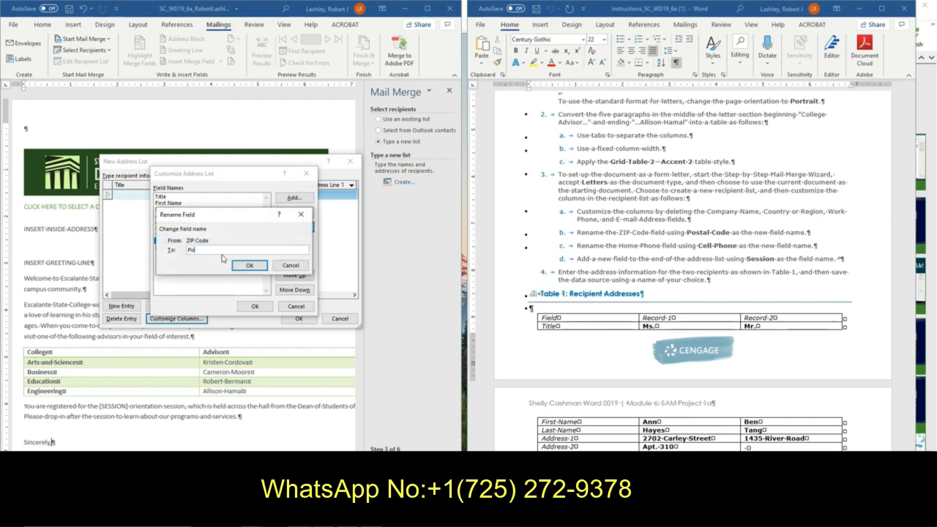
pyautogui.write('stal Code')
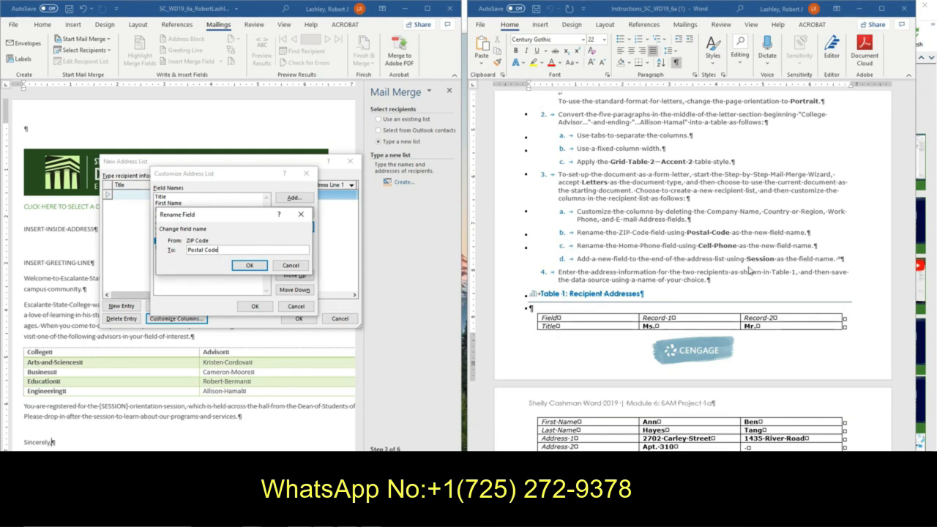
pyautogui.click(253, 265)
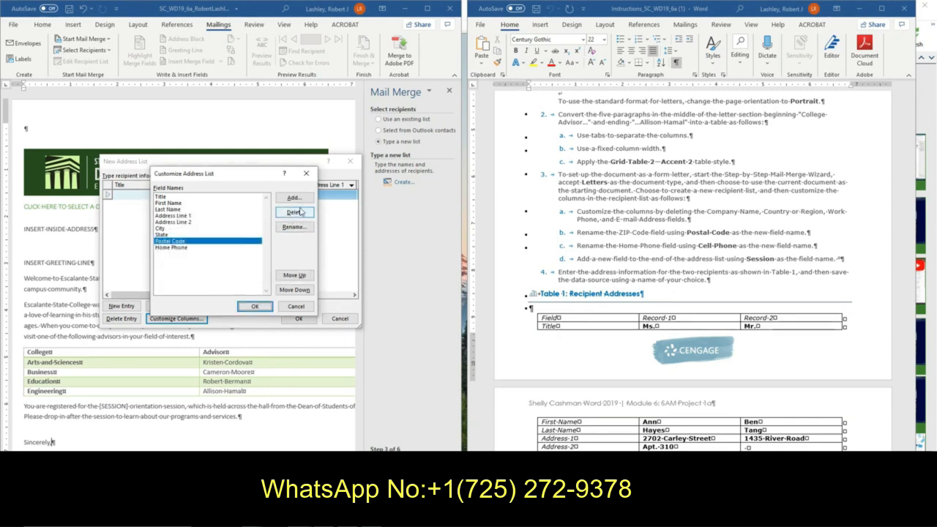
# Add a field named Session at the end of the address list and accept the customized columns
pyautogui.press('Down')
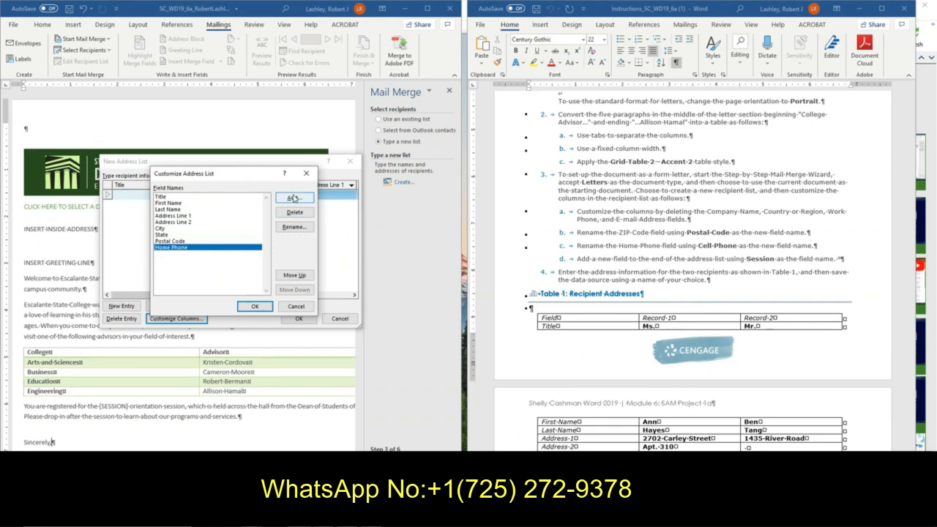
pyautogui.click(292, 197)
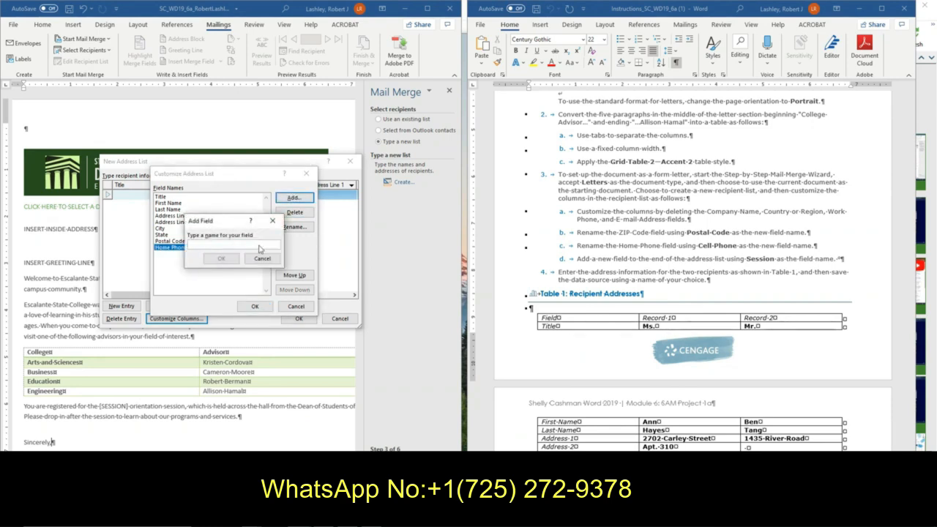
pyautogui.write('Session')
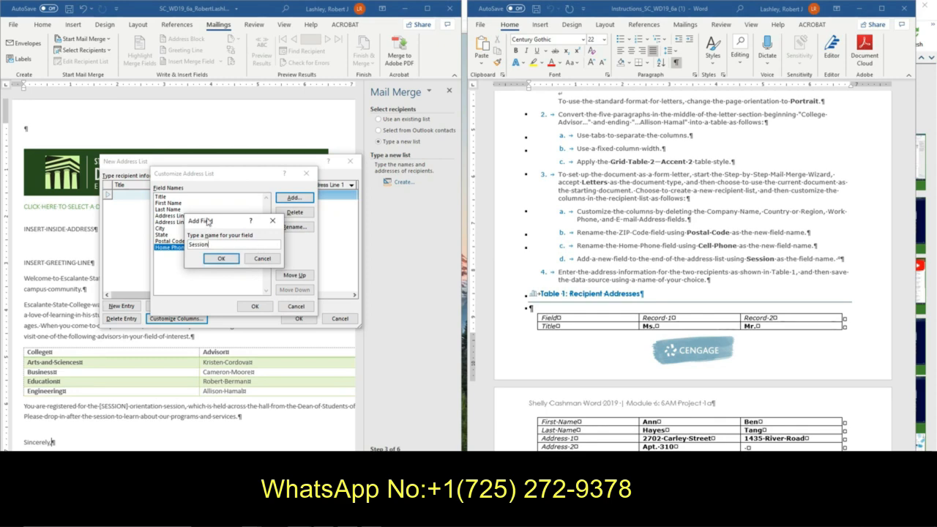
pyautogui.click(222, 260)
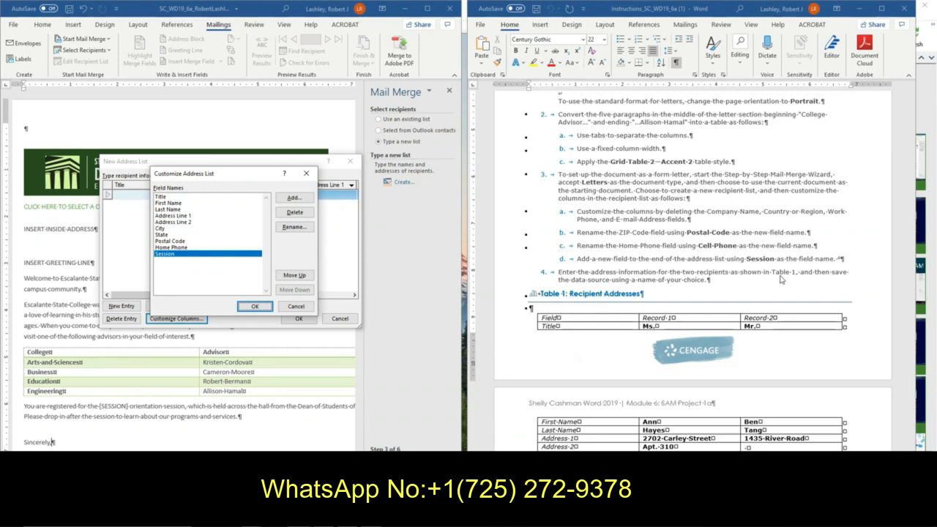
pyautogui.click(251, 308)
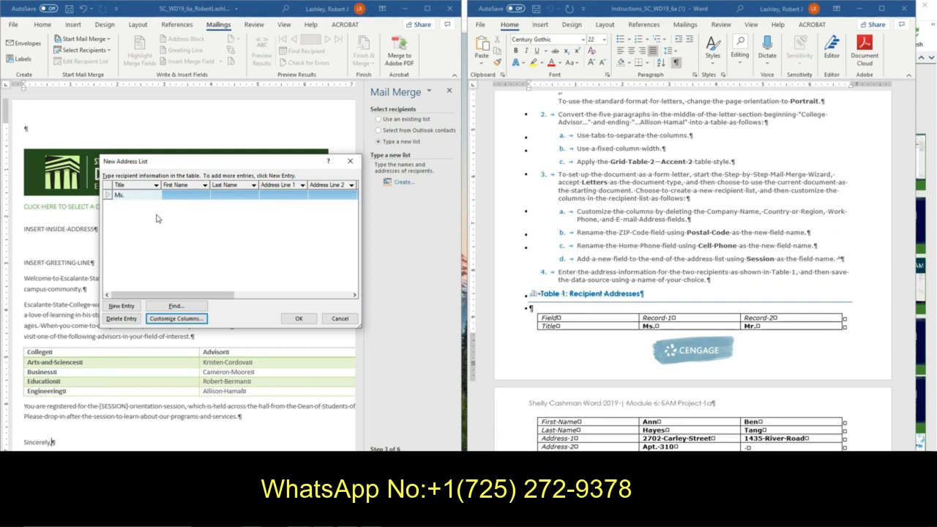
# Fill in the first recipient's title as Ms., along with the Record 1 first name, last name and street address from Table 1
pyautogui.press('Tab')
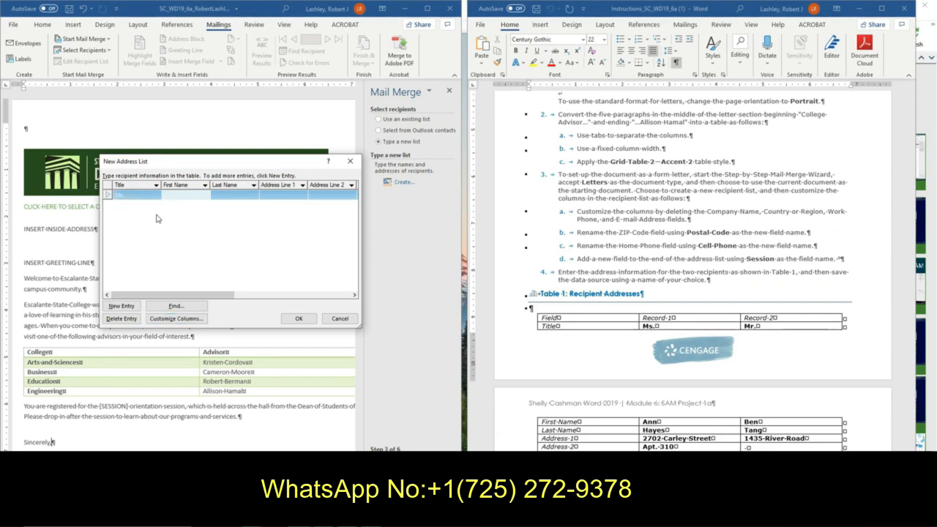
pyautogui.write('Ann')
pyautogui.press('Tab')
pyautogui.write('H')
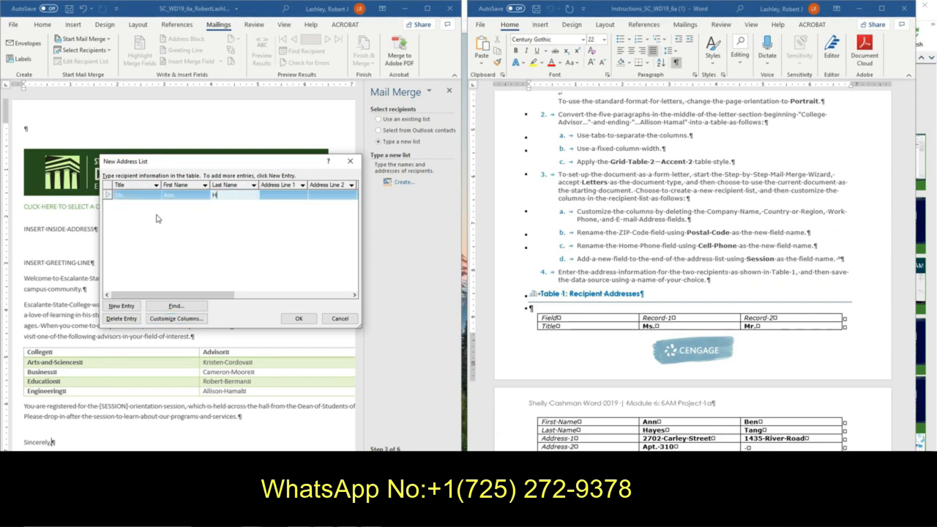
pyautogui.write('ayes')
pyautogui.press('Tab')
pyautogui.write('2')
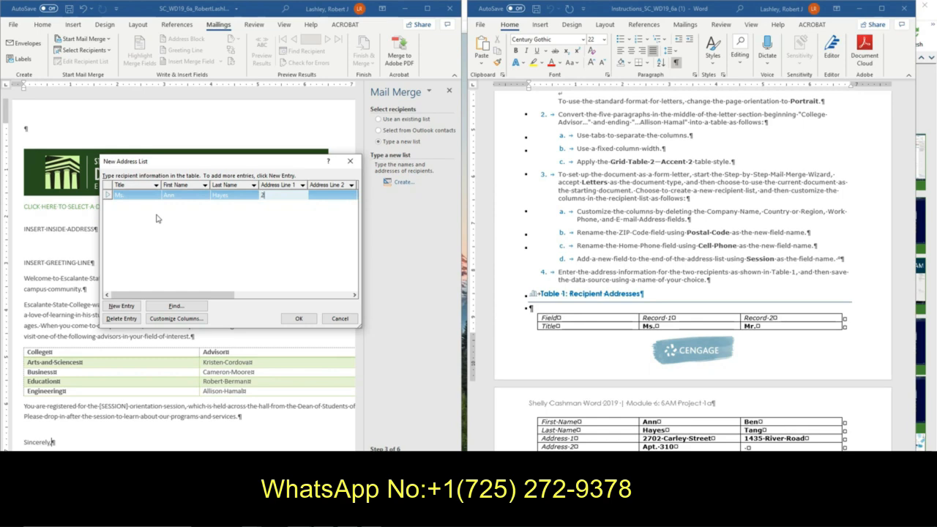
pyautogui.write('702 Carley Street')
pyautogui.press('Tab')
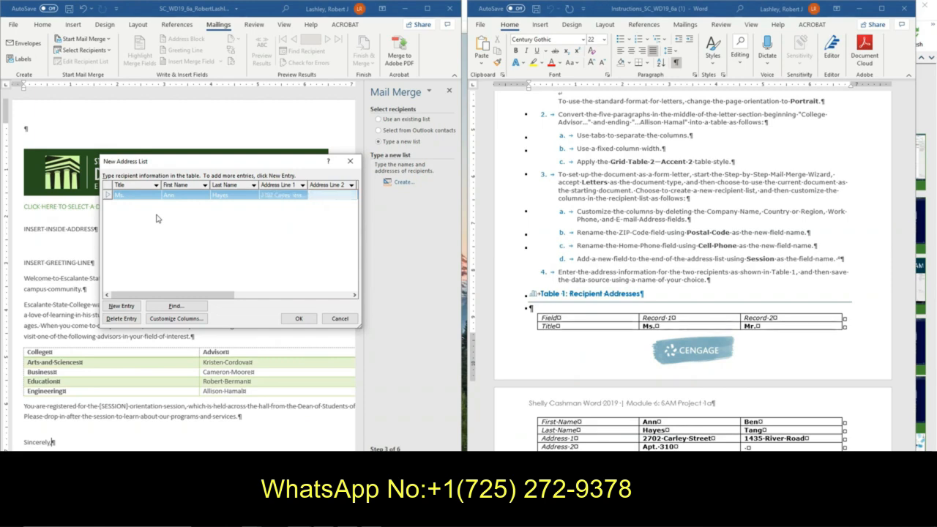
# Fill in the first recipient's second address line, city, state and postal code
pyautogui.write('Apt. 310')
pyautogui.press('Tab')
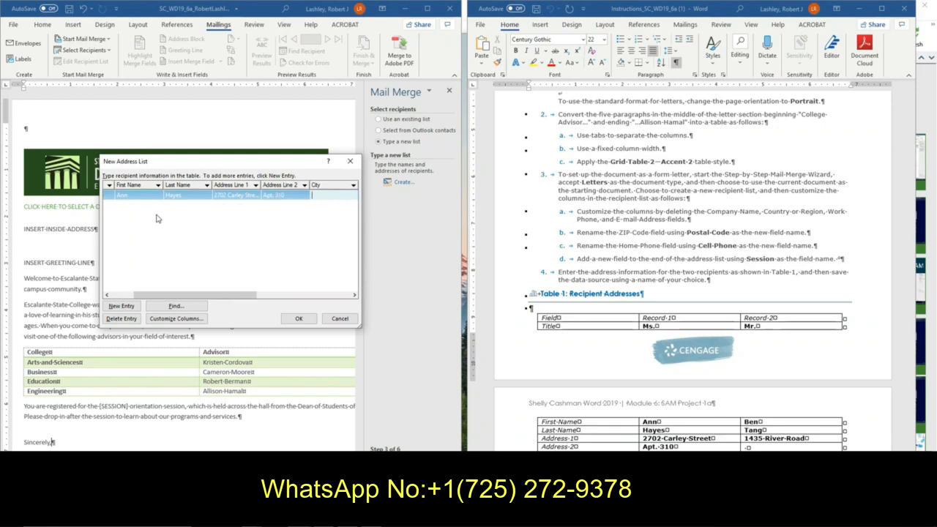
pyautogui.write('Chi')
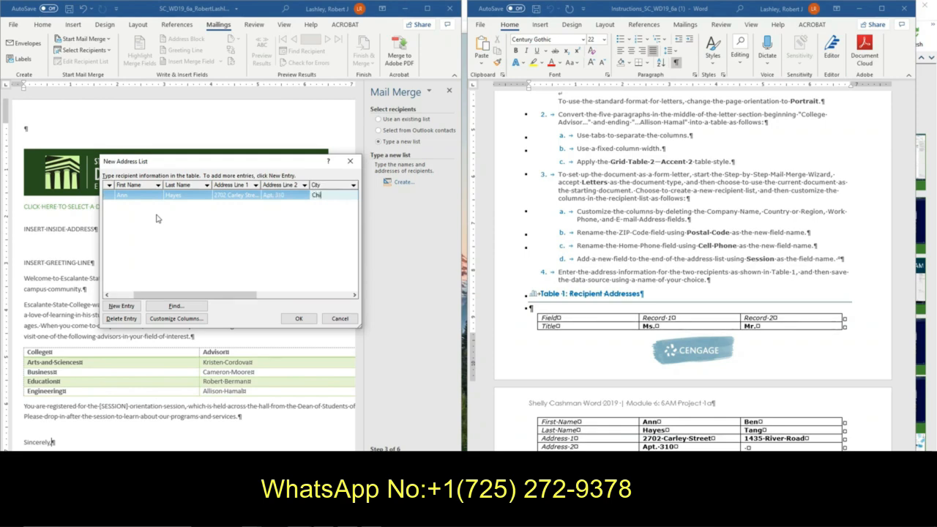
pyautogui.write('cago')
pyautogui.press('Tab')
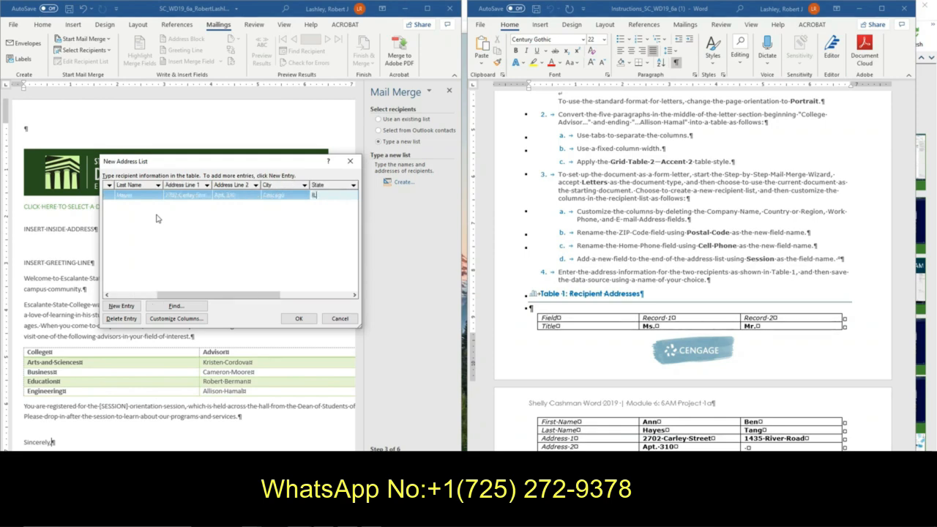
pyautogui.write('IL')
pyautogui.press('Tab')
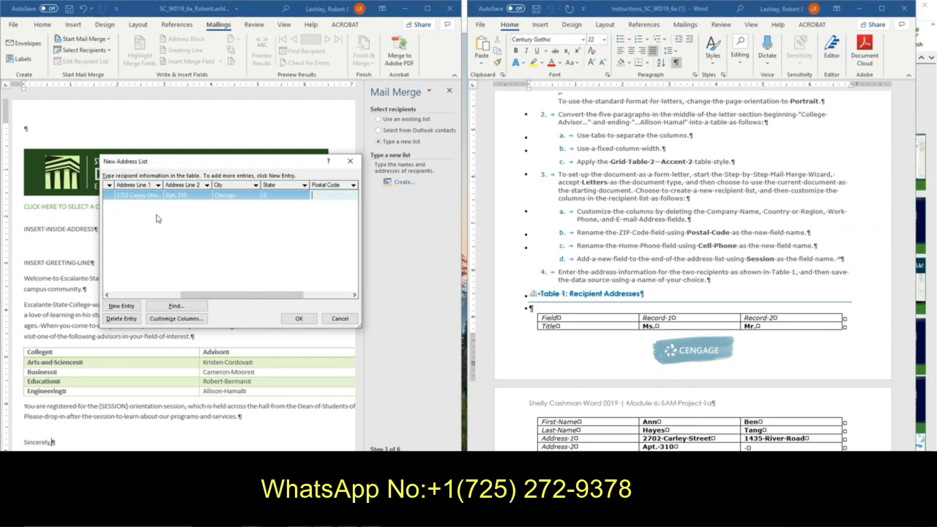
pyautogui.write('602')
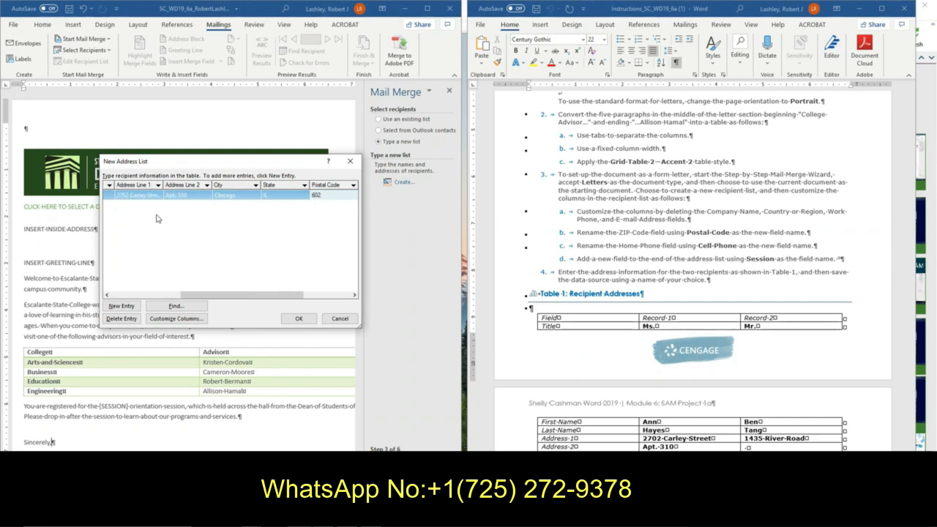
pyautogui.write('90')
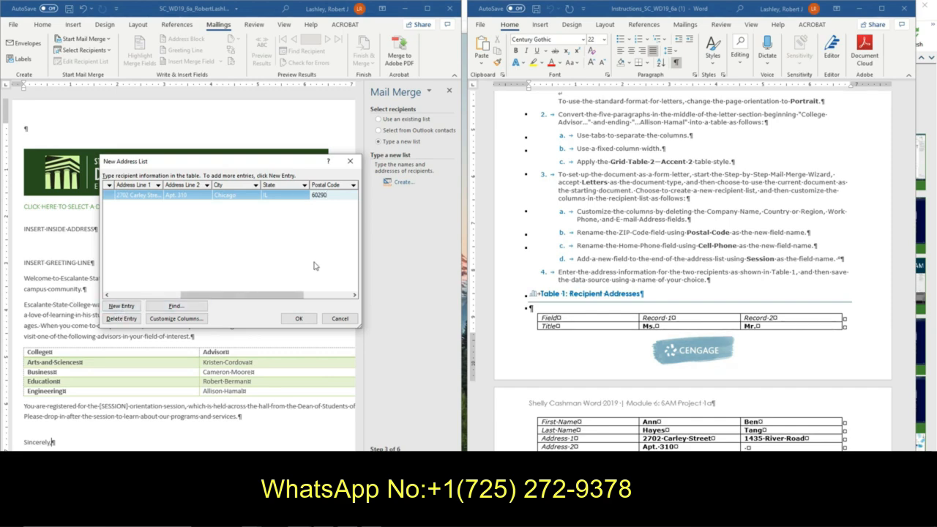
# Enter the first recipient's phone number in the Home Phone field, with the area code in parentheses
pyautogui.press('Tab')
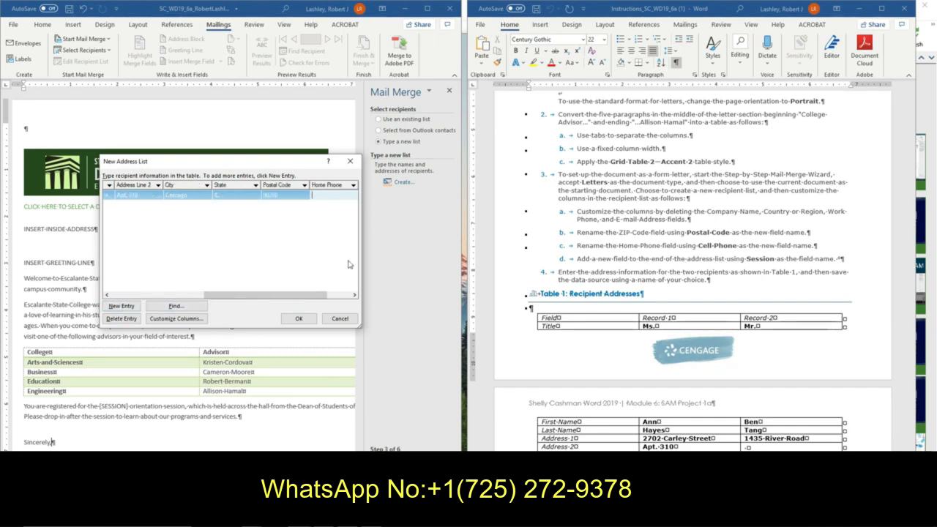
pyautogui.write('773-555-102')
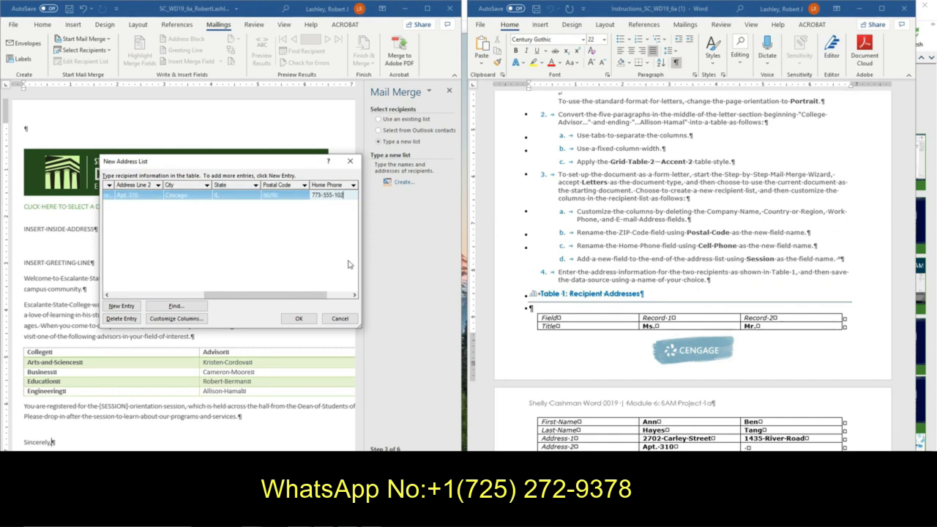
pyautogui.write('8')
pyautogui.write('(')
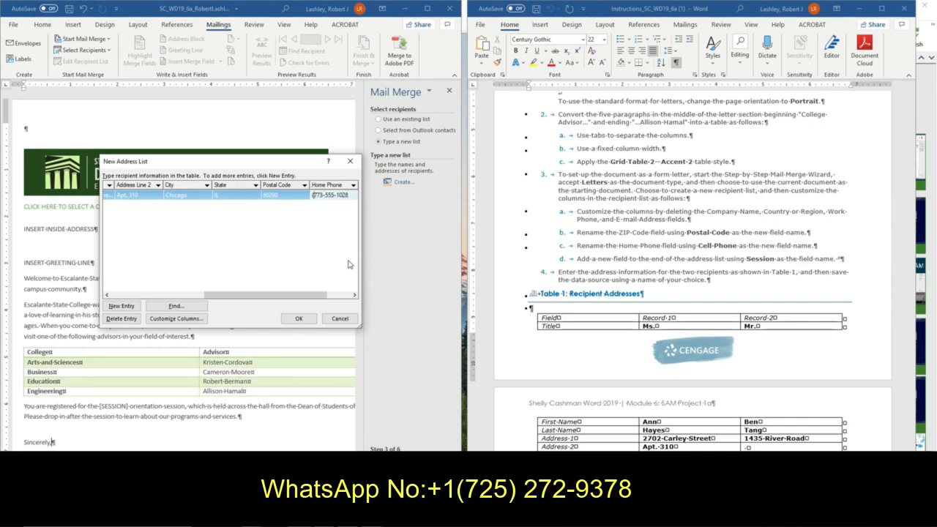
pyautogui.write(')')
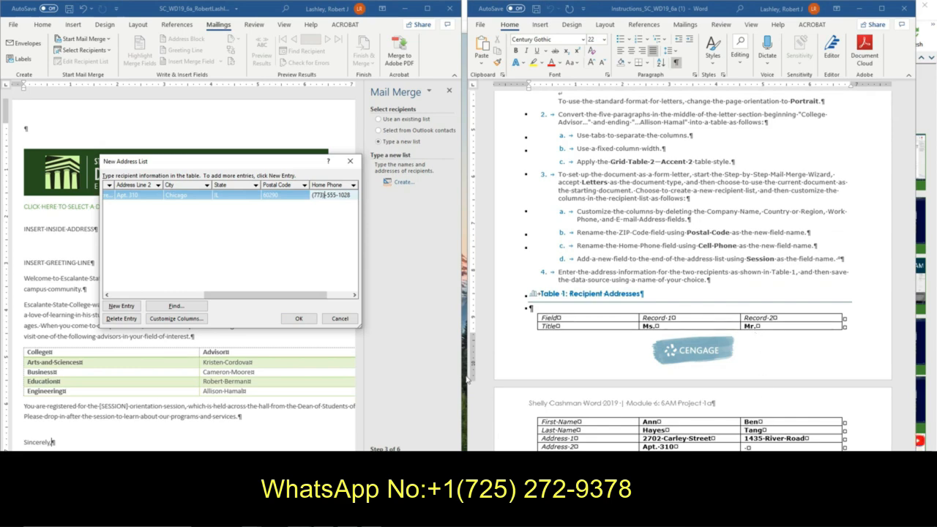
# Add a second recipient entry with the title Mr. and the Record 2 first and last names from Table 1
pyautogui.moveTo(229, 295); pyautogui.dragTo(279, 302)
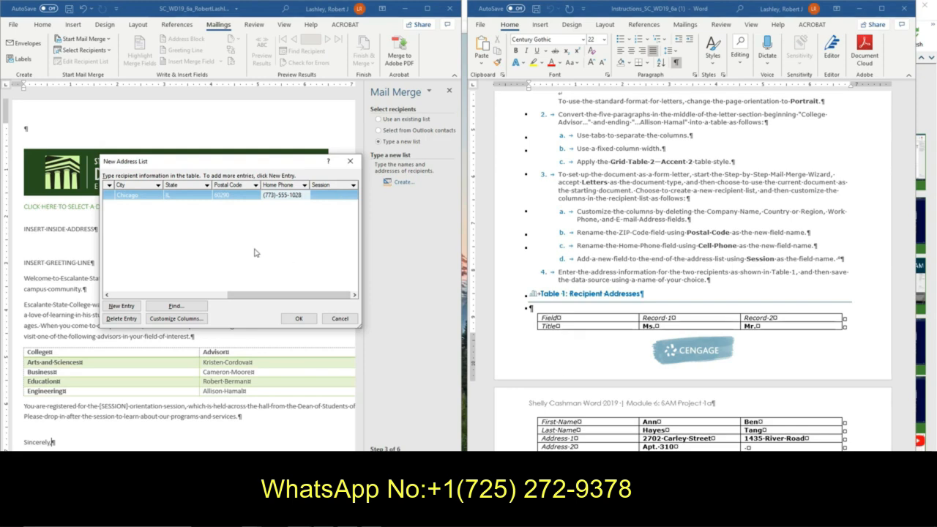
pyautogui.moveTo(244, 298); pyautogui.dragTo(138, 298)
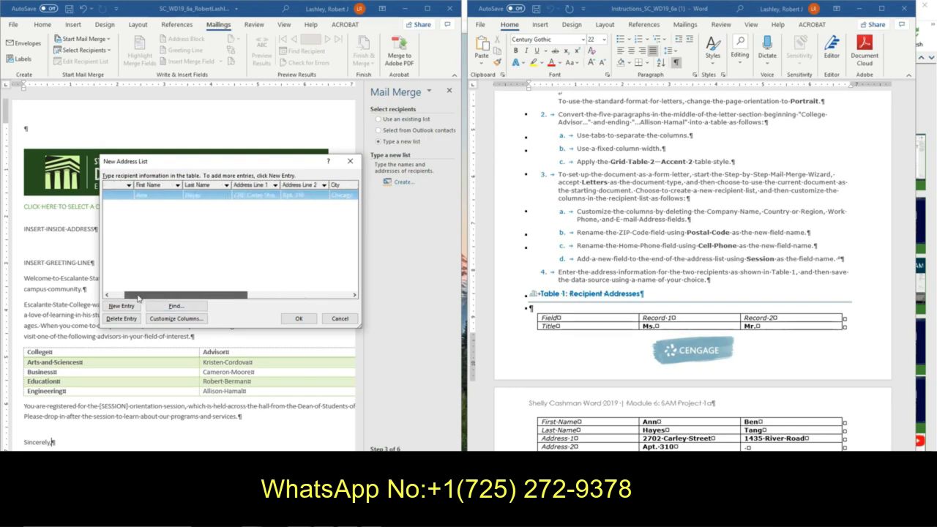
pyautogui.click(117, 306)
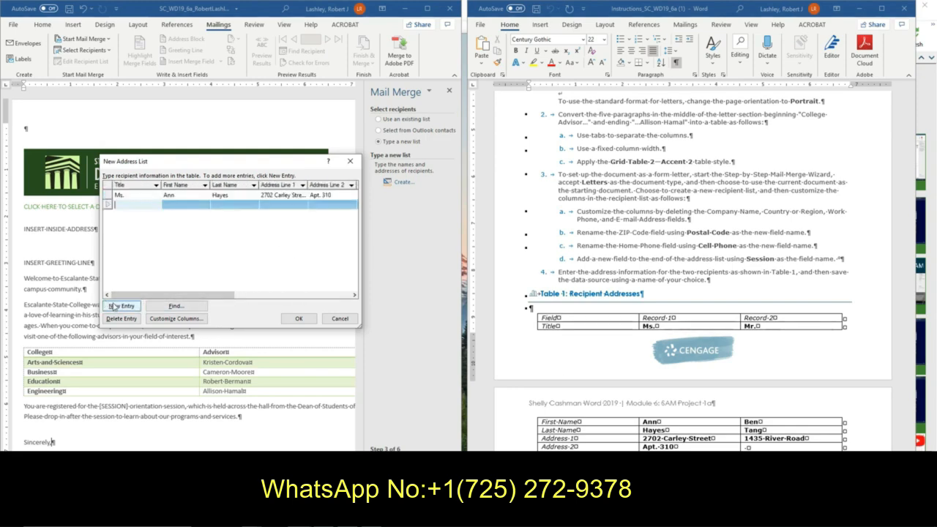
pyautogui.write('Mr.')
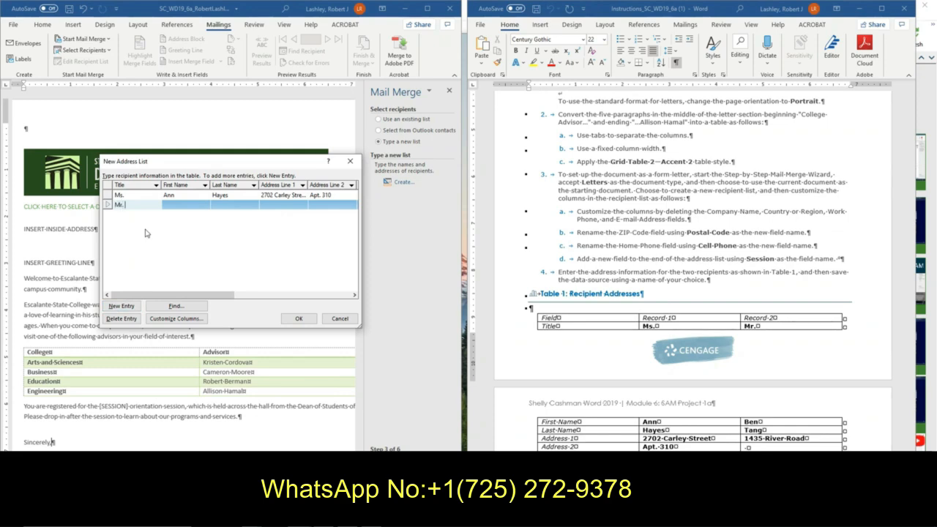
pyautogui.press('Tab')
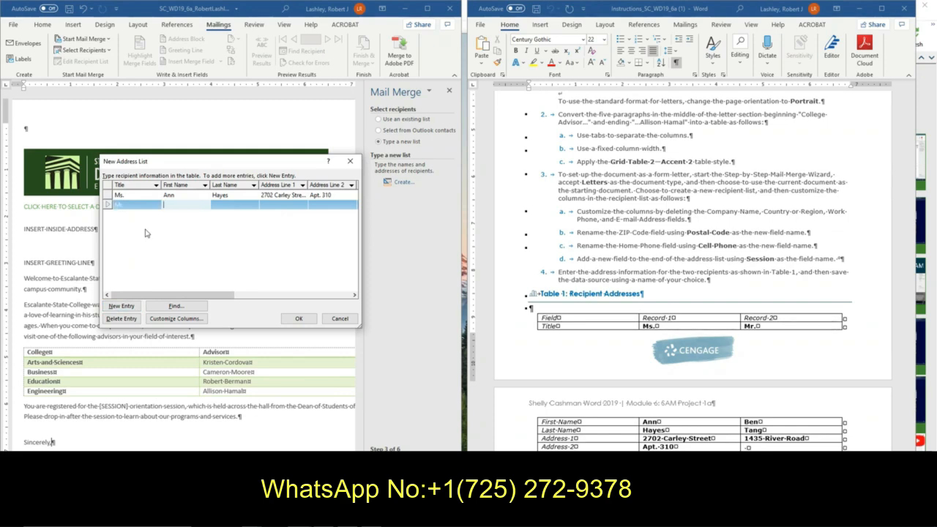
pyautogui.write('Ben')
pyautogui.press('Tab')
pyautogui.write('Ta')
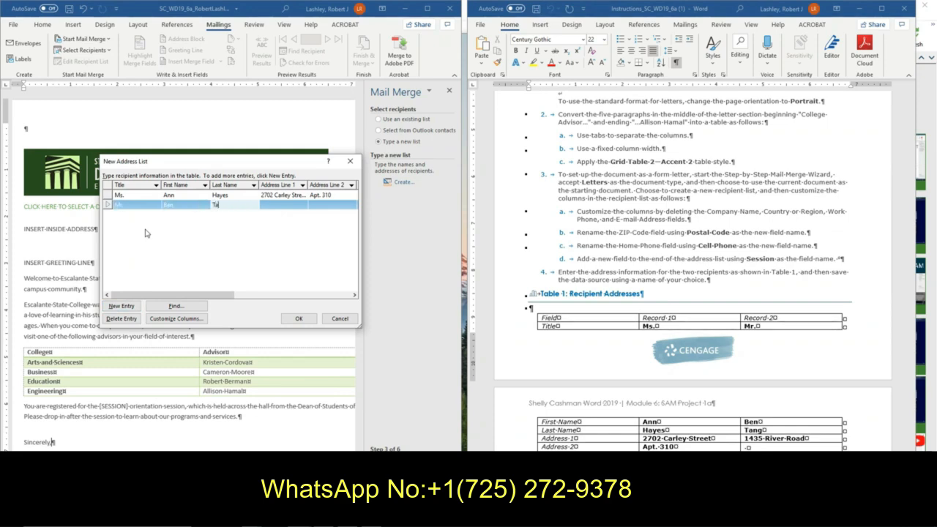
pyautogui.write('ng')
# Enter the second recipient's street address from Record 2 of Table 1, leaving the second address line blank
pyautogui.press('Tab')
pyautogui.write('1')
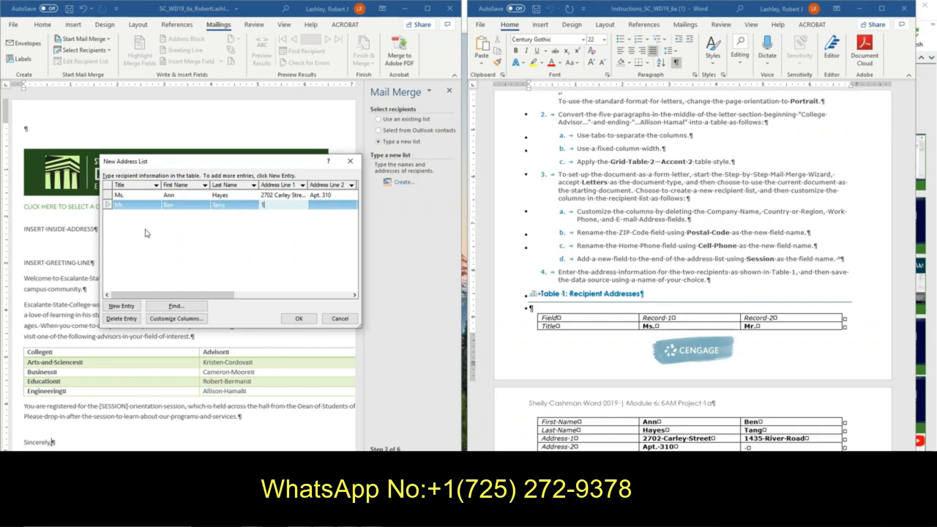
pyautogui.write('435 R')
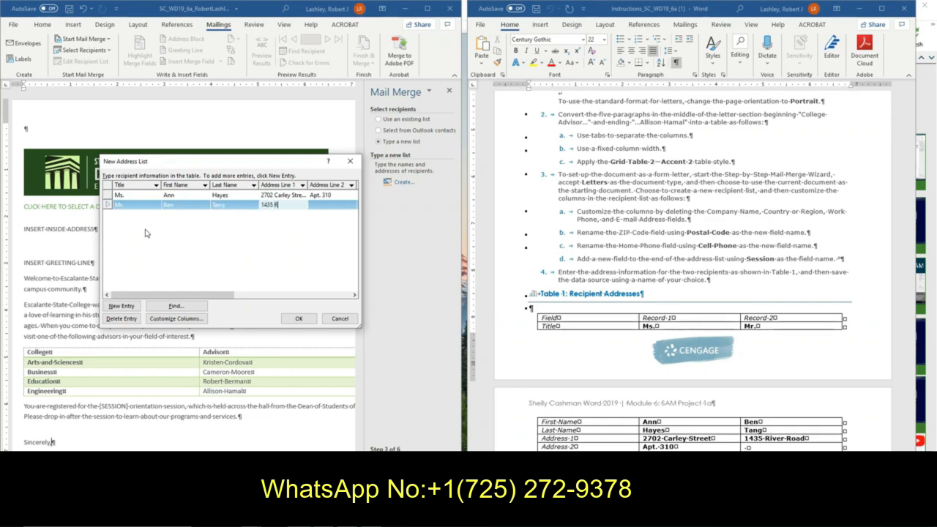
pyautogui.write('iver Road')
pyautogui.press('Tab')
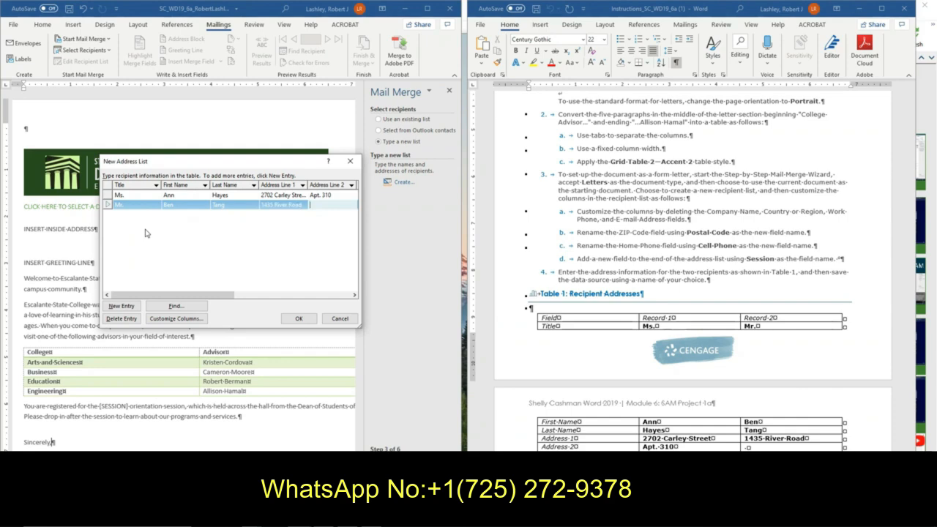
pyautogui.press('Tab')
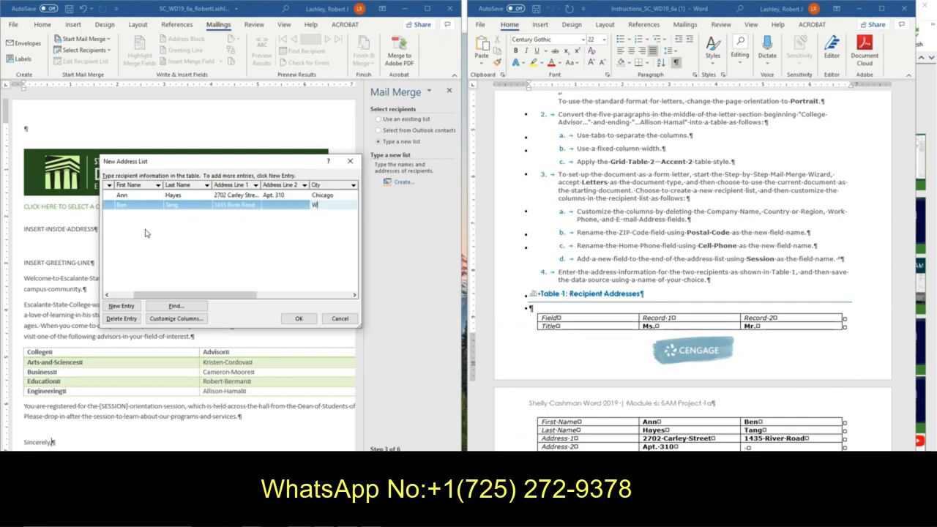
# Fill in the second recipient's city, state and postal code from Table 1
pyautogui.write('Winds')
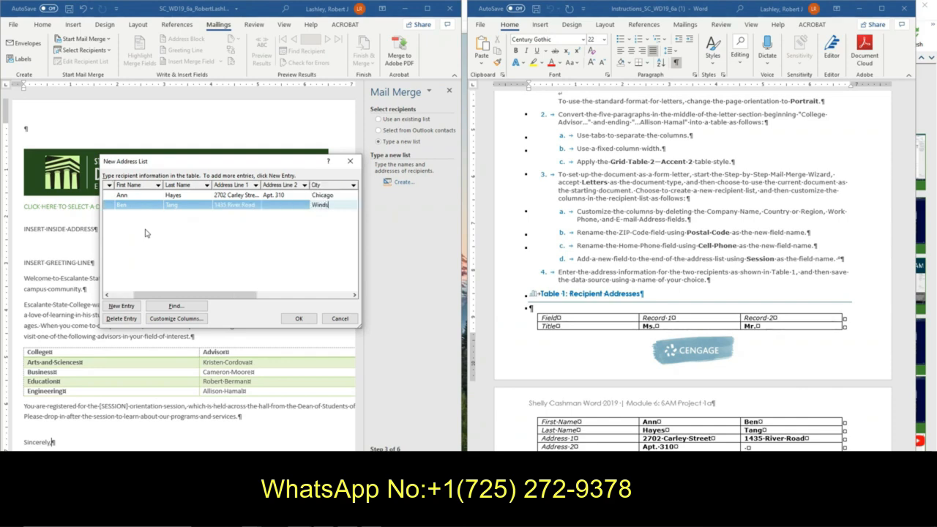
pyautogui.write('or')
pyautogui.press('Tab')
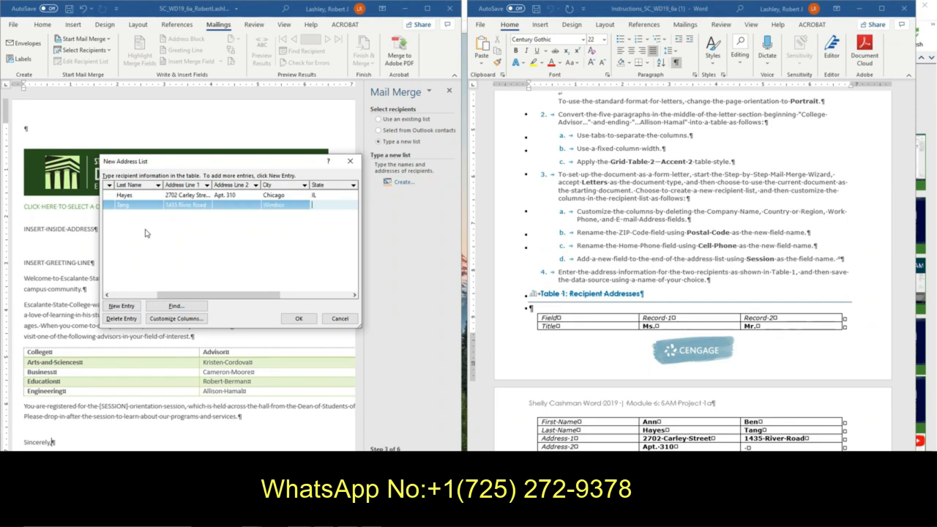
pyautogui.write('ON')
pyautogui.press('Tab')
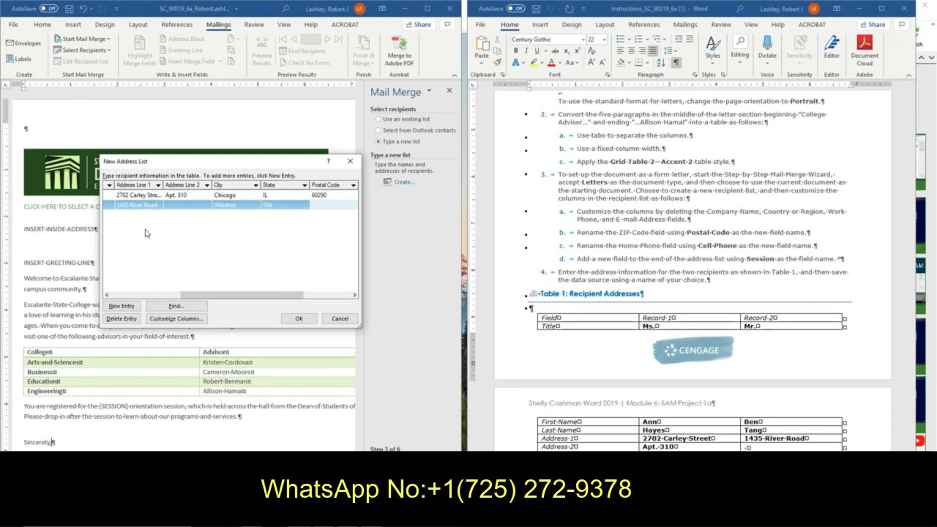
pyautogui.write('N8N')
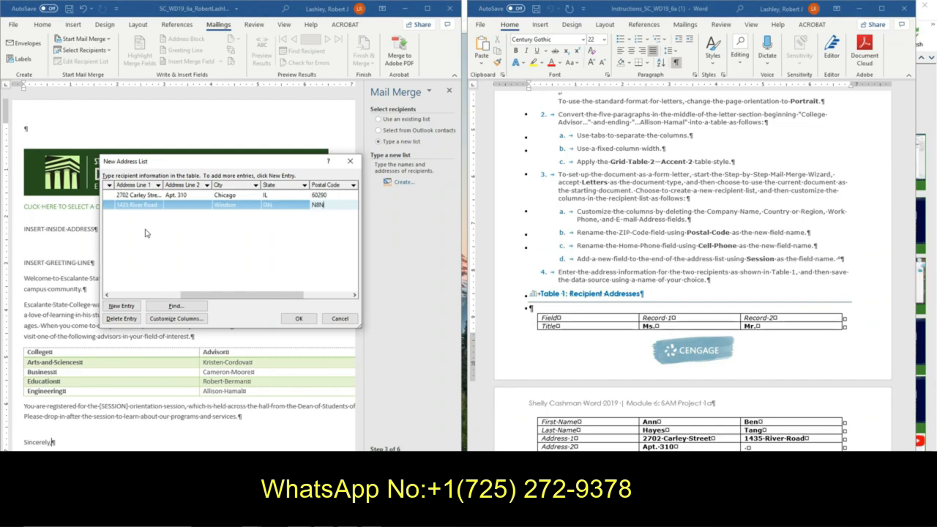
# Enter the second recipient's phone number in the Home Phone field, with the area code in parentheses
pyautogui.press('Tab')
pyautogui.write('(')
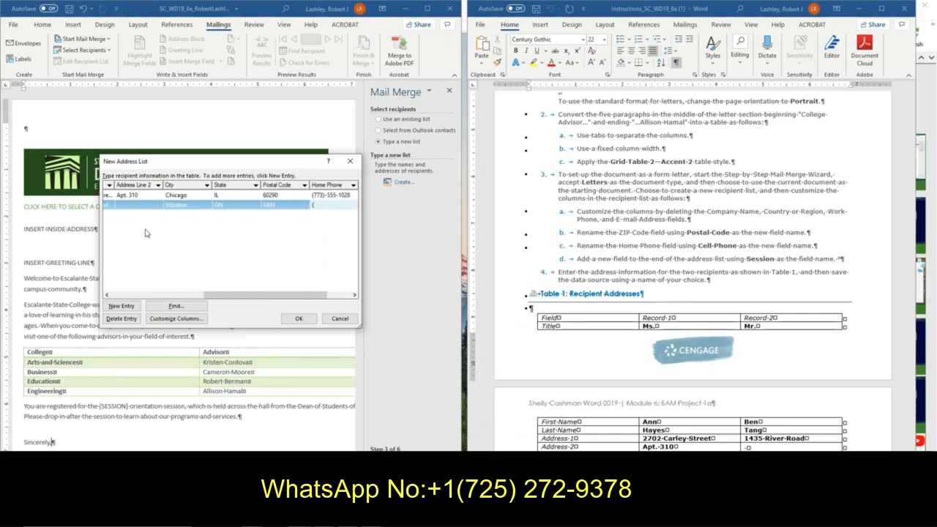
pyautogui.write('519-')
pyautogui.write('-')
pyautogui.write('555-')
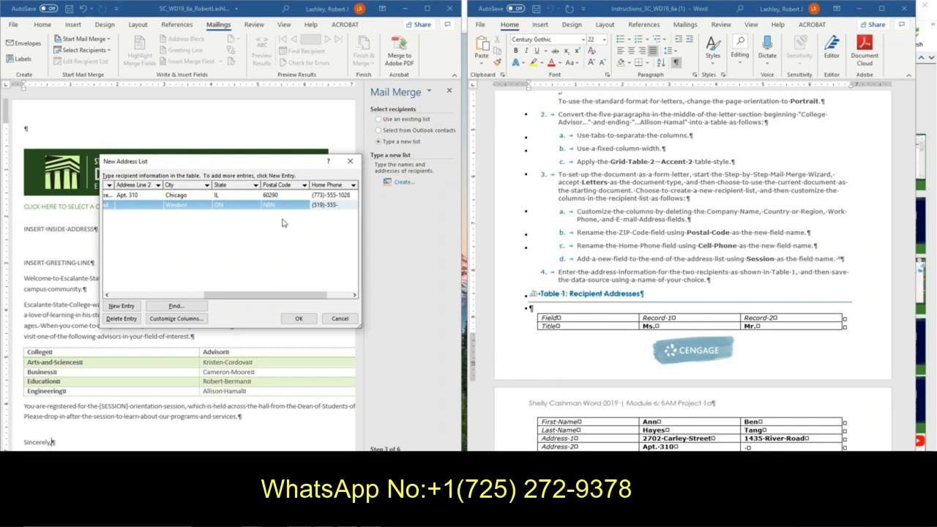
pyautogui.write('6781')
# Finish the address list, save it as SC_WD_19_6a in My Data Sources, and accept both merge recipients
pyautogui.click(299, 319)
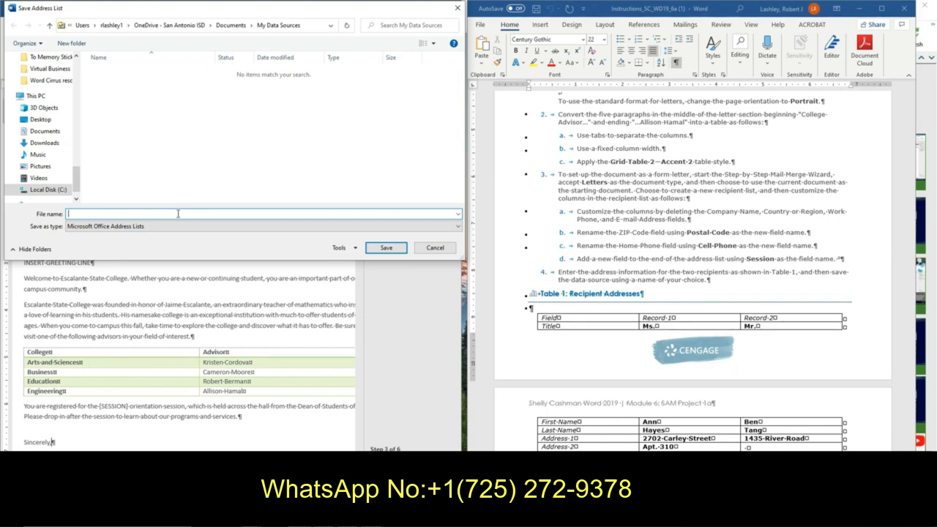
pyautogui.write('SC_WD_19a')
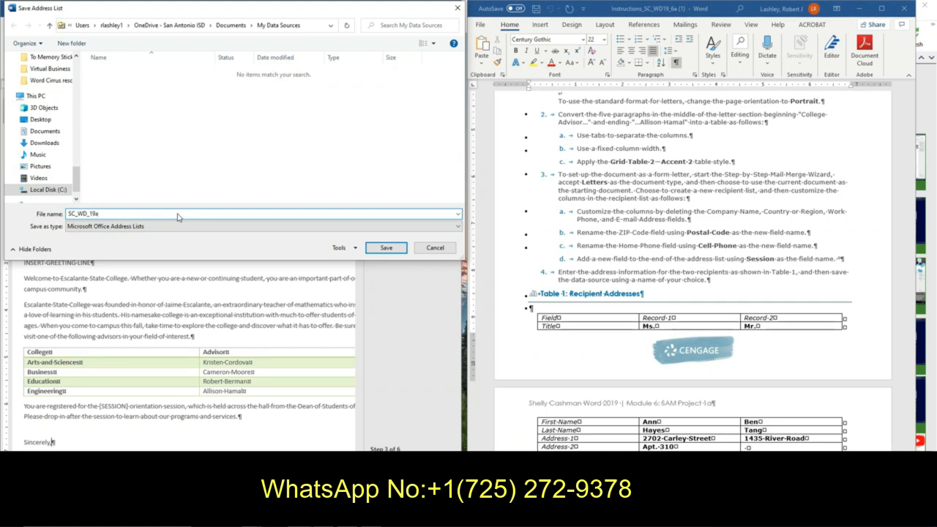
pyautogui.press('BackSpace')
pyautogui.write('_6a')
pyautogui.click(385, 248)
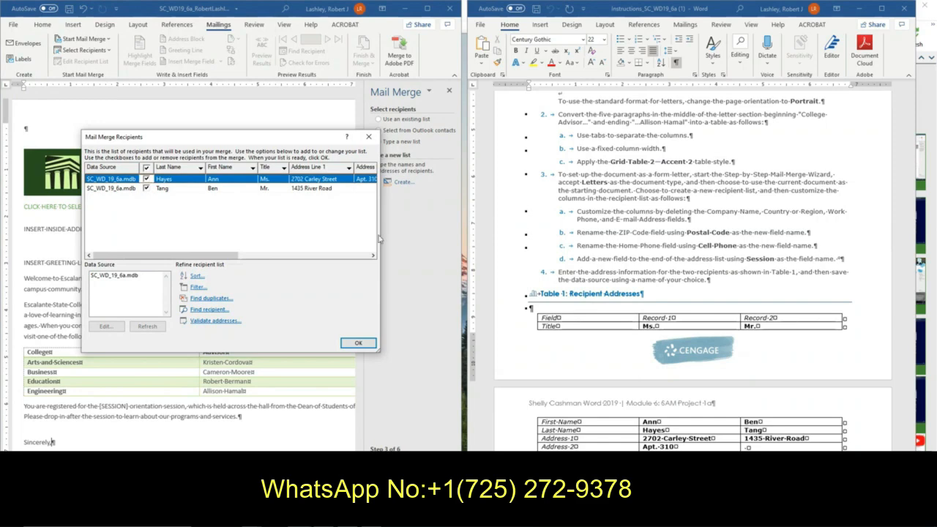
pyautogui.click(358, 342)
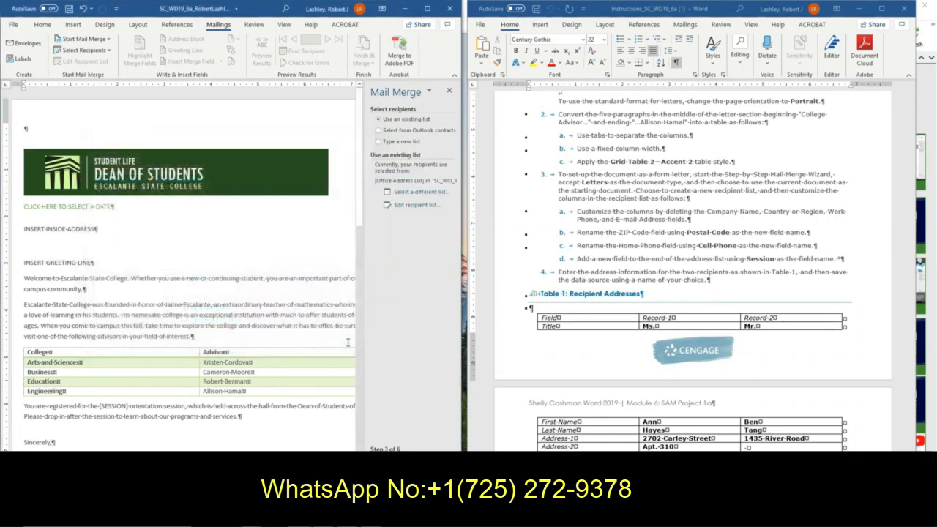
# Reopen the recipient list and start editing its SC_WD_19_6a.mdb data source
pyautogui.scroll(-2, 680, 256)
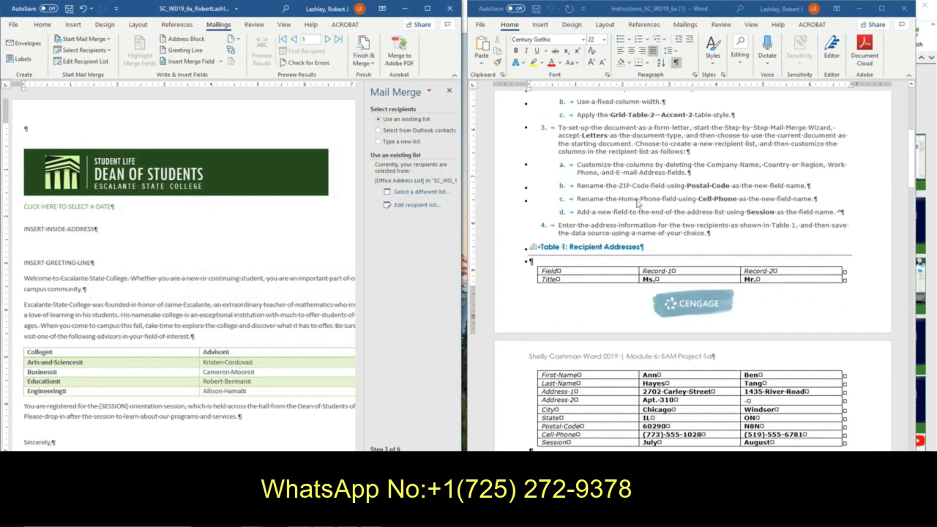
pyautogui.scroll(-4, 695, 198)
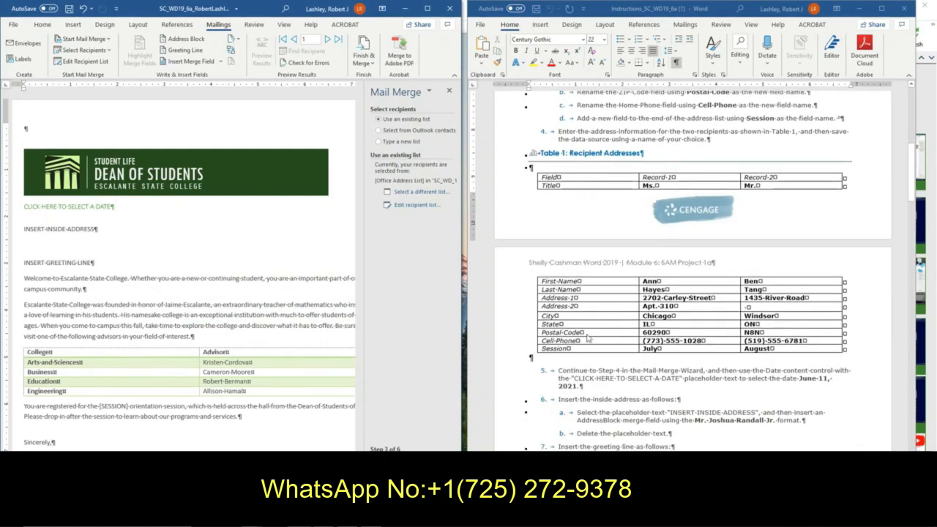
pyautogui.click(414, 205)
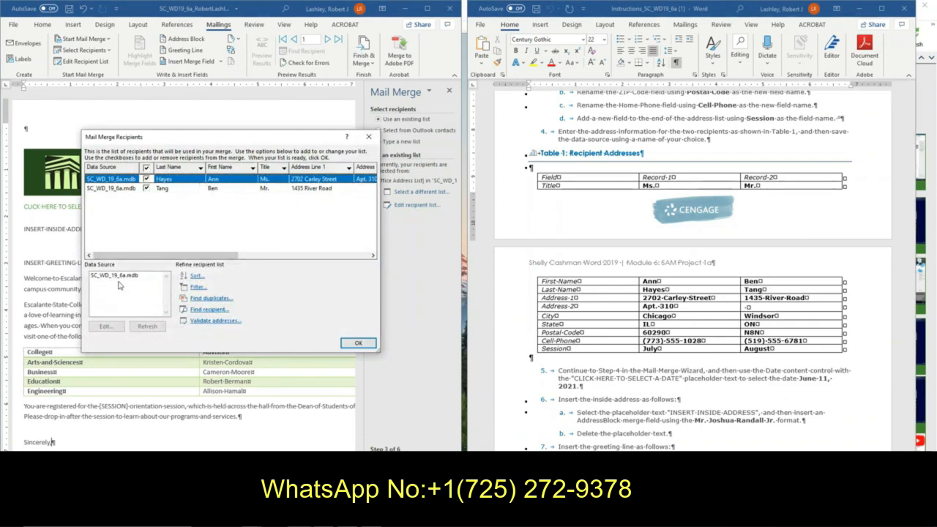
pyautogui.click(118, 278)
pyautogui.click(105, 327)
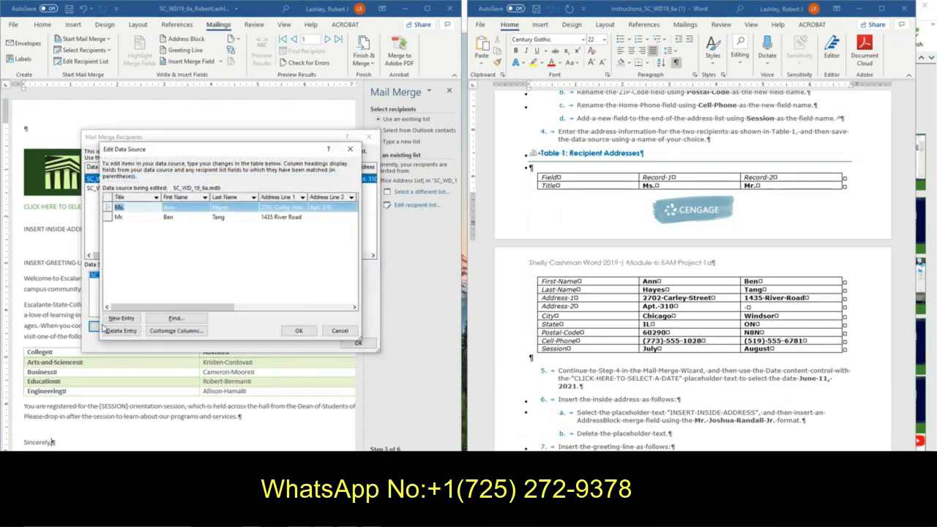
# Set the first recipient's Session field to July
pyautogui.click(281, 208)
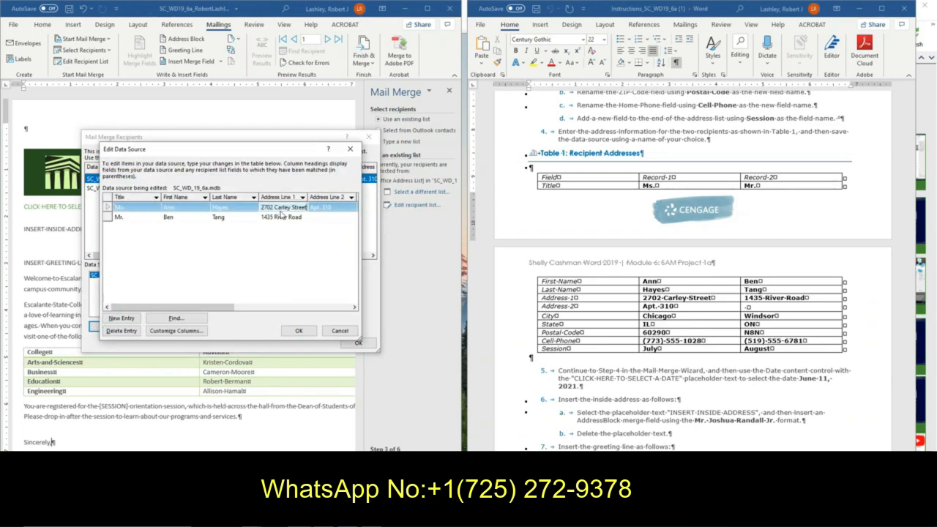
pyautogui.press('Tab')
pyautogui.press('Tab')
pyautogui.press('Tab')
pyautogui.press('Tab')
pyautogui.press('Tab')
pyautogui.press('Tab')
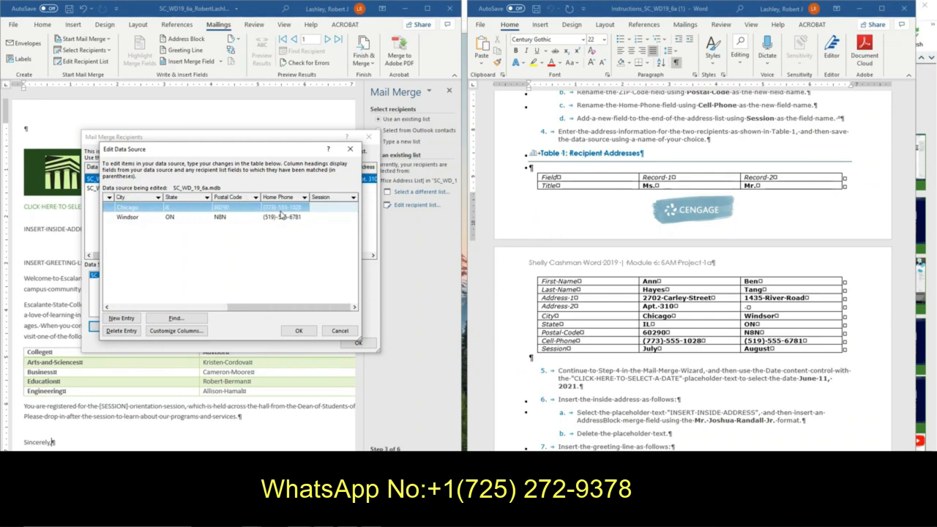
pyautogui.write('July')
pyautogui.press('Tab')
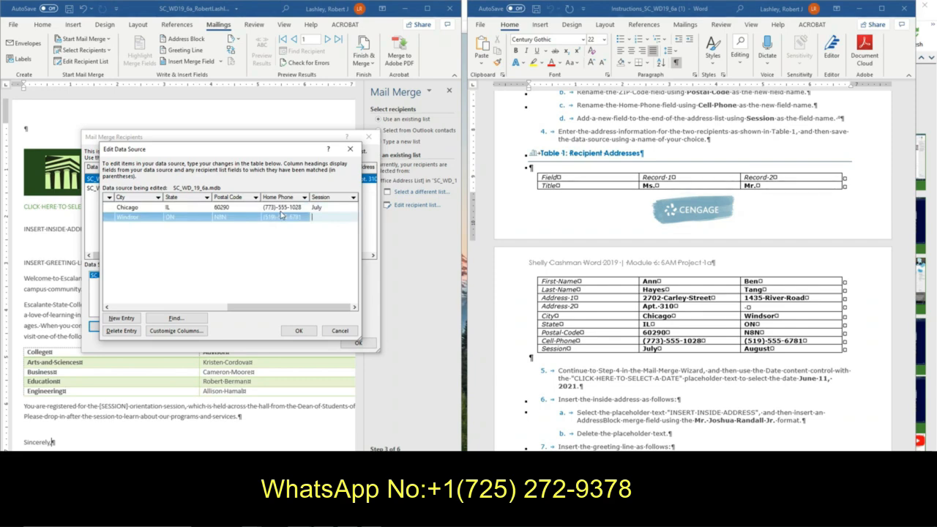
# Set the second recipient's Session field to August and save the changes to the recipient list
pyautogui.write('August')
pyautogui.click(289, 333)
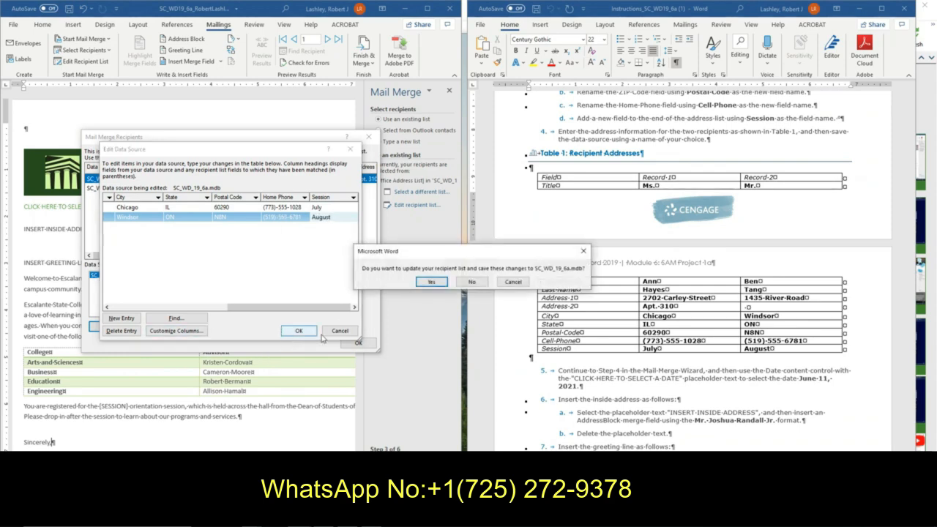
pyautogui.click(434, 282)
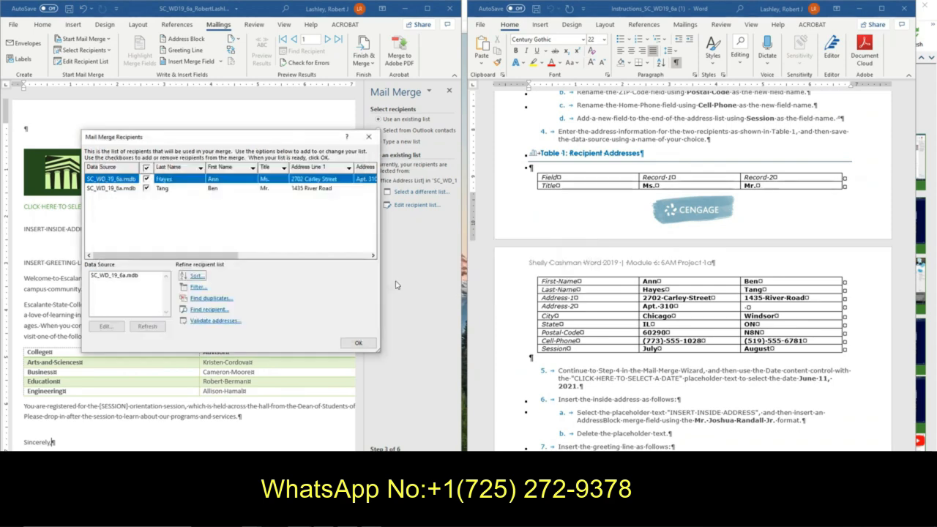
pyautogui.click(354, 344)
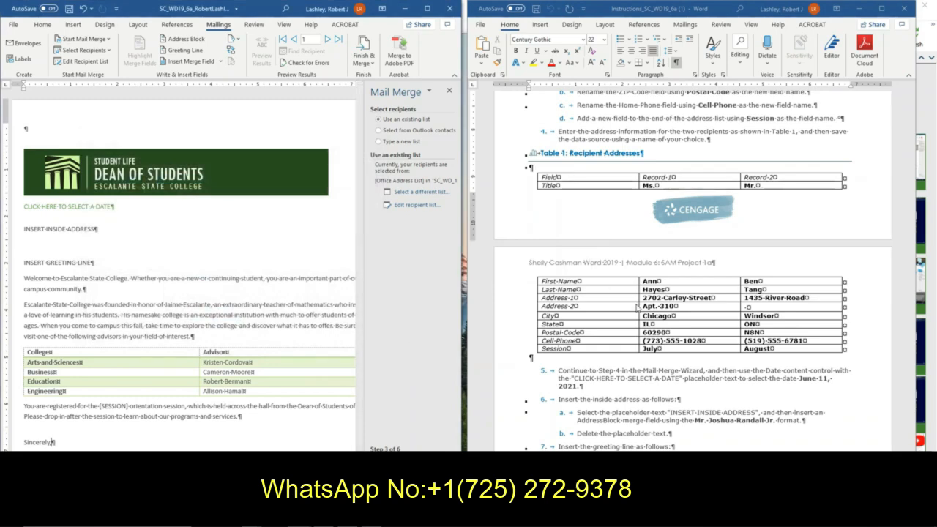
# Advance the Mail Merge wizard to Step 4, writing the letter
pyautogui.scroll(-2, 639, 328)
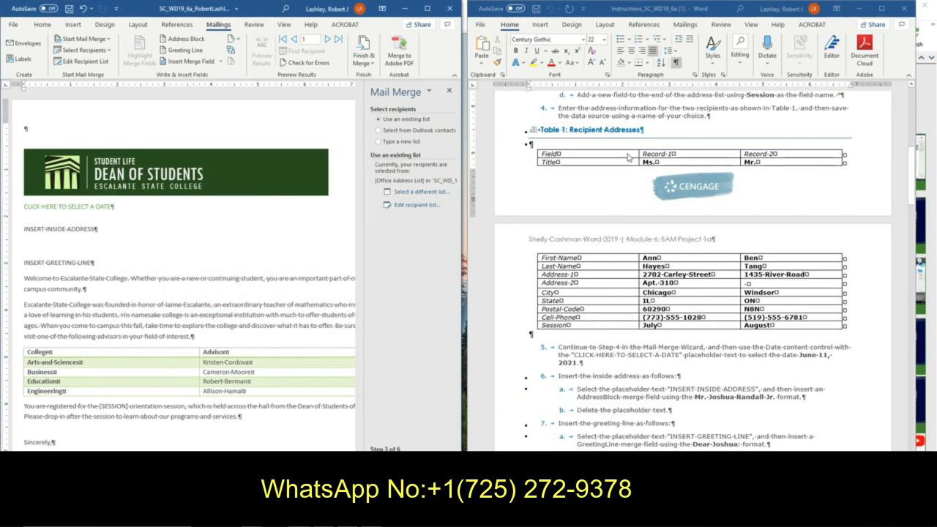
pyautogui.scroll(-3, 643, 327)
pyautogui.scroll(-3, 644, 327)
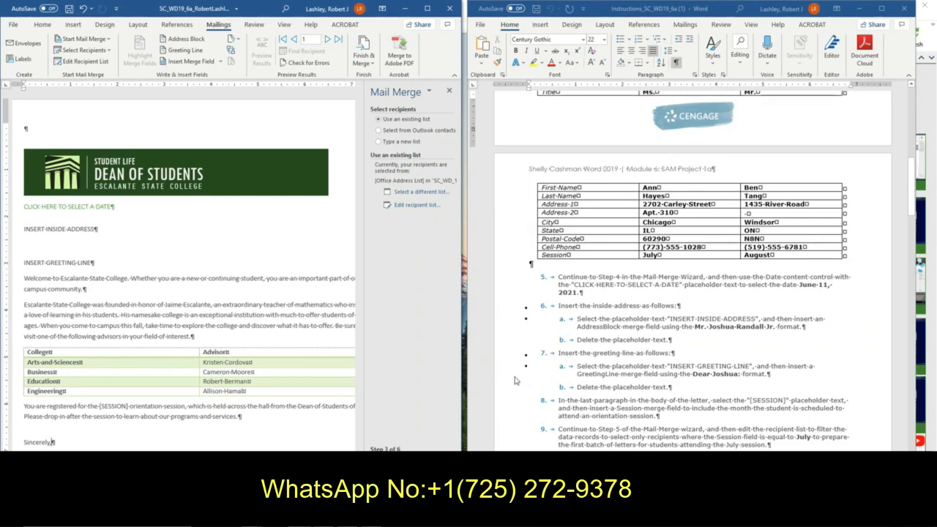
pyautogui.click(418, 461)
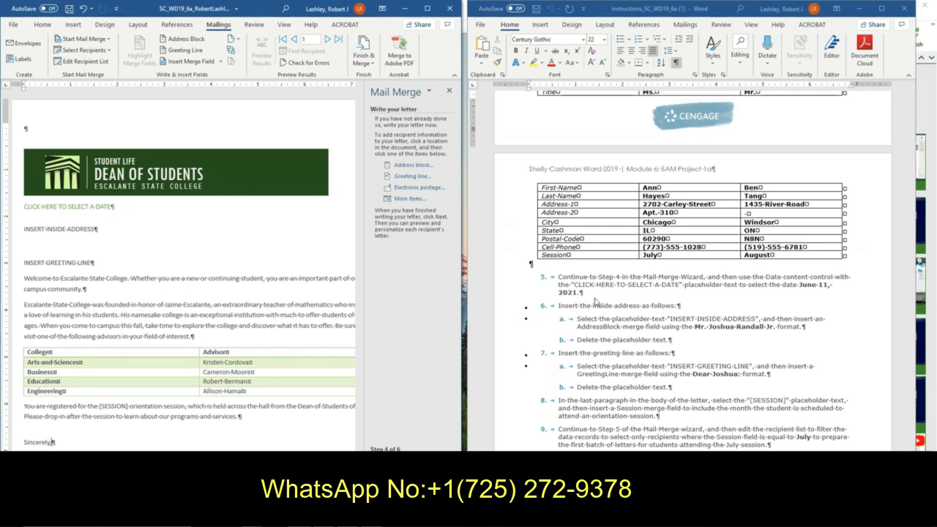
# Set the letter's date content control to June 11, 2021
pyautogui.click(80, 212)
pyautogui.click(118, 212)
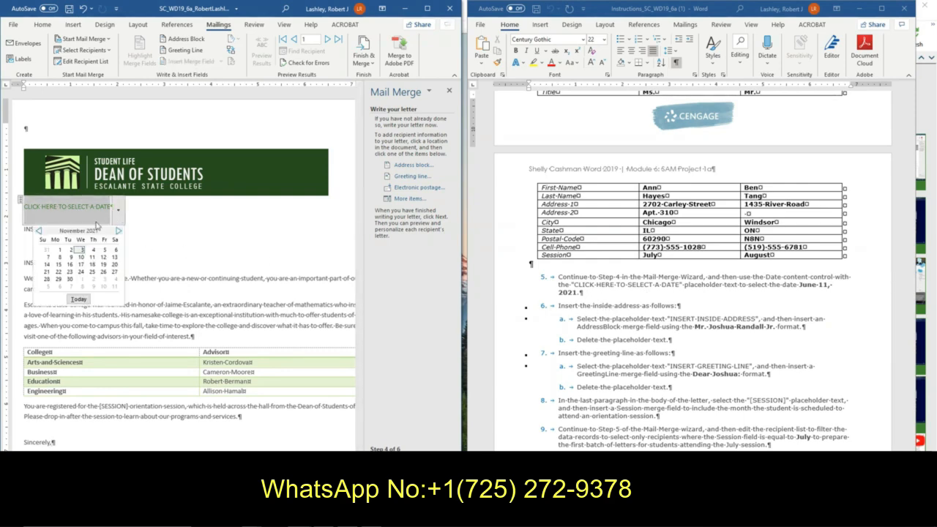
pyautogui.click(39, 231)
pyautogui.click(39, 231)
pyautogui.click(39, 231)
pyautogui.click(39, 230)
pyautogui.click(39, 231)
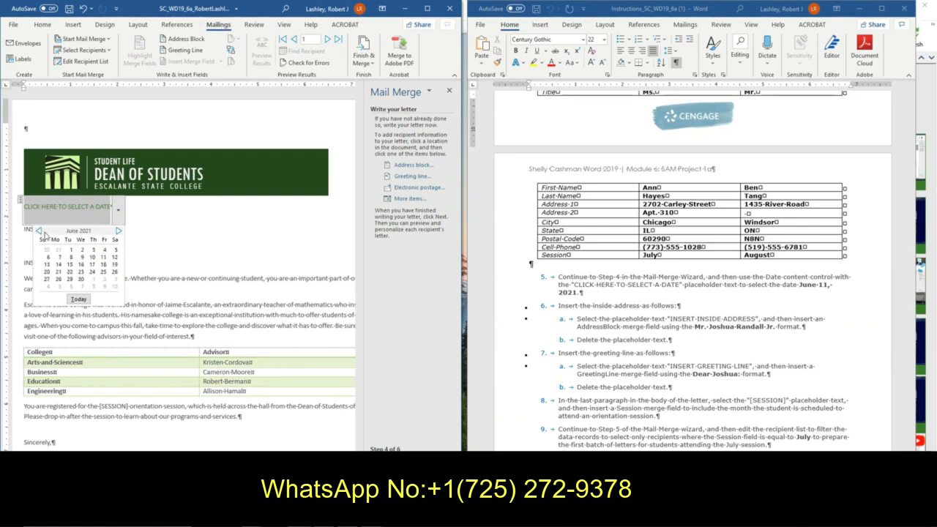
pyautogui.click(103, 258)
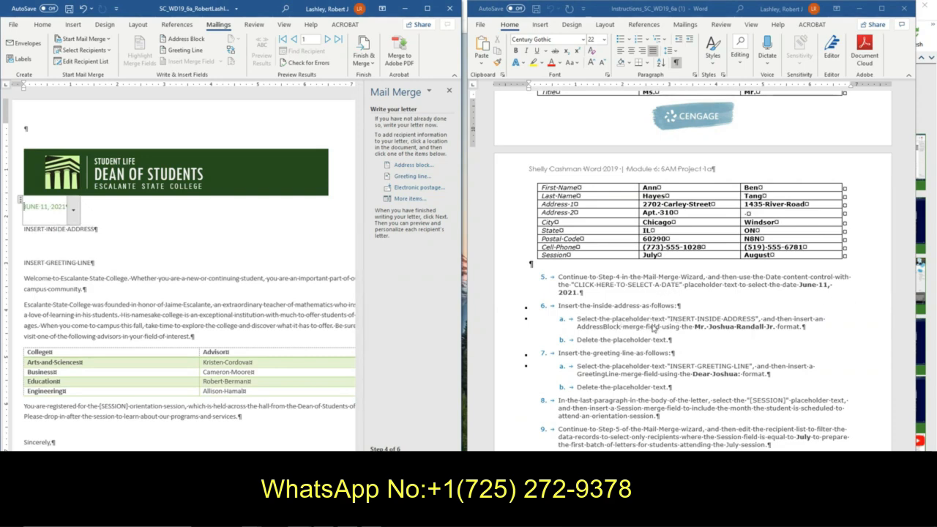
# Insert an AddressBlock merge field in the Mr. Joshua Randall Jr. format before the INSERT INSIDE ADDRESS placeholder
pyautogui.click(84, 230)
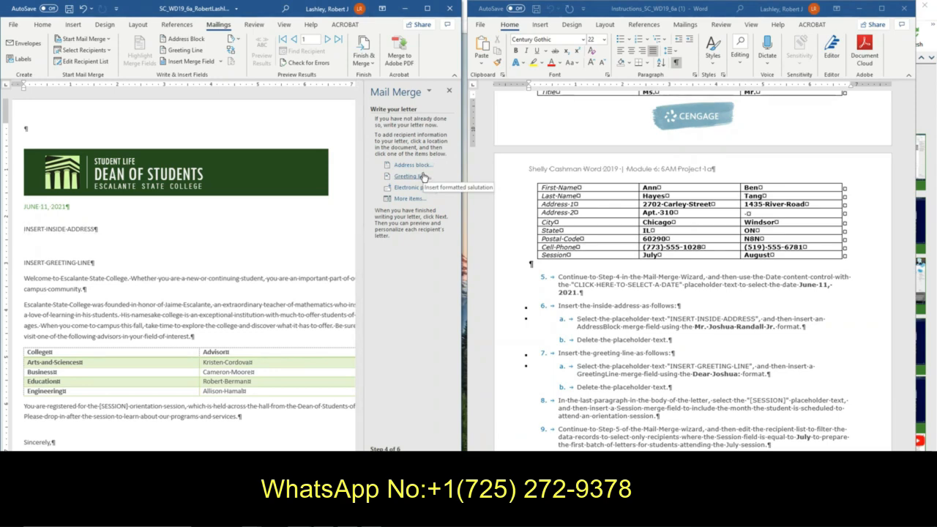
pyautogui.click(413, 199)
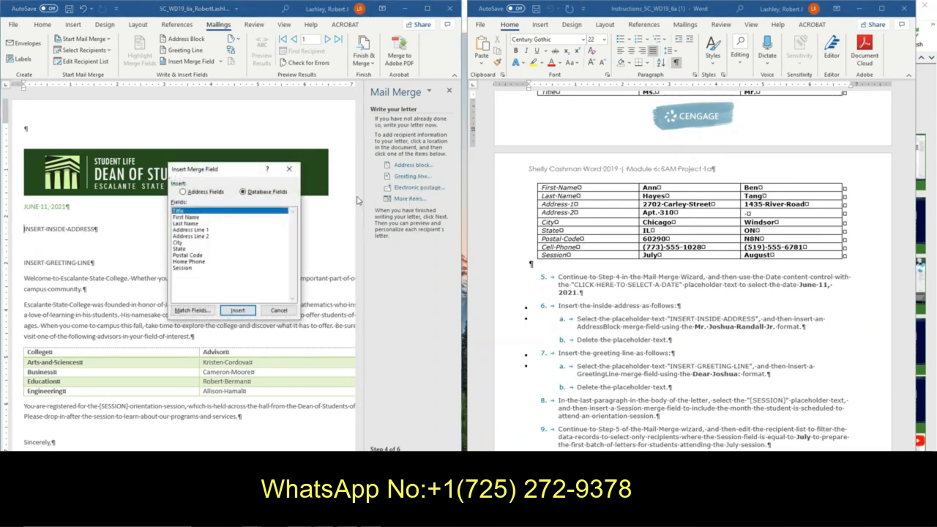
pyautogui.click(272, 312)
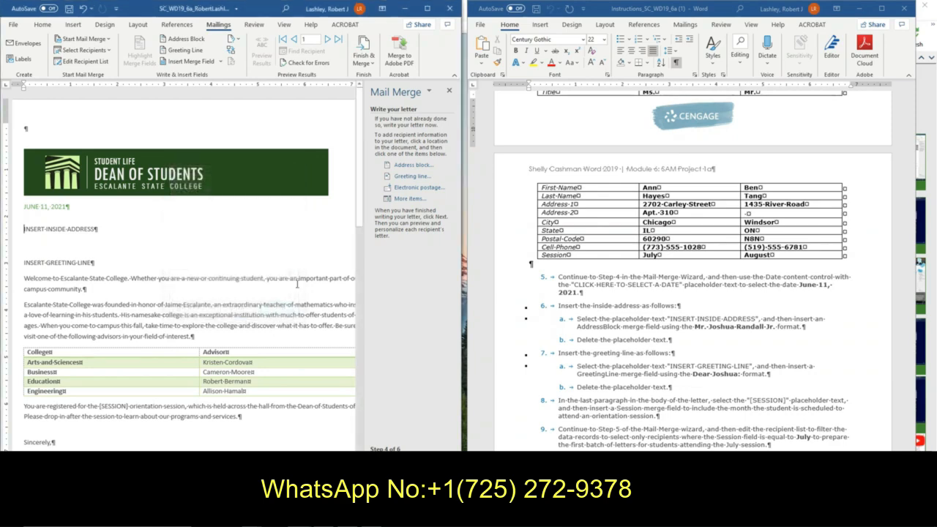
pyautogui.click(401, 166)
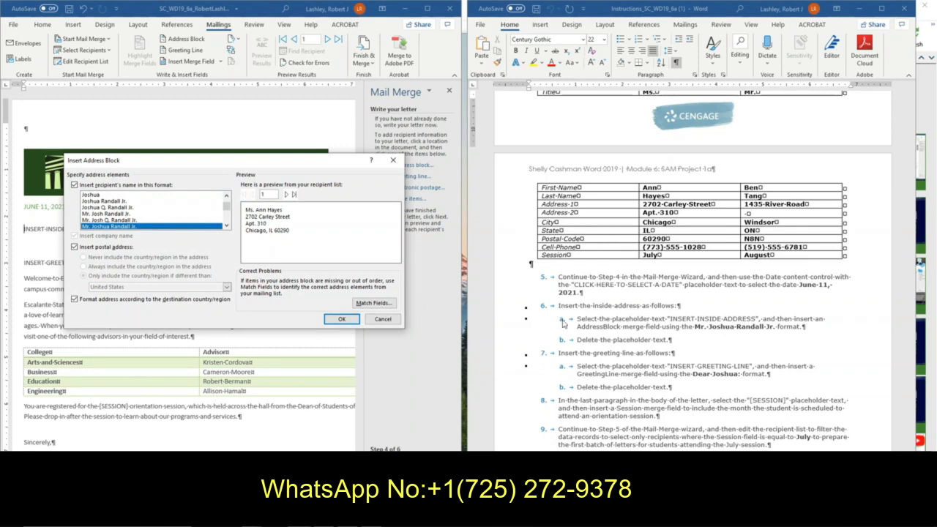
pyautogui.click(341, 319)
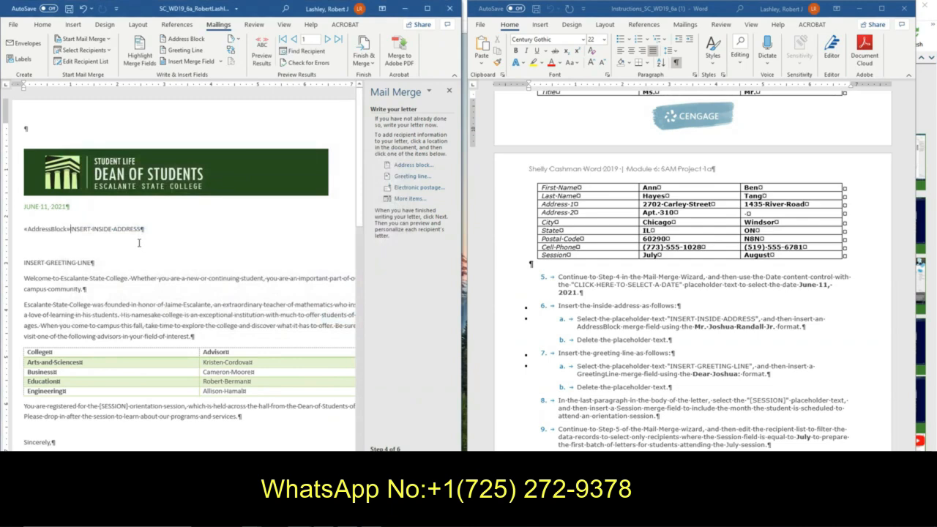
# Delete the INSERT INSIDE ADDRESS placeholder text that follows the AddressBlock merge field
pyautogui.press('Delete')
pyautogui.press('Delete')
pyautogui.press('Delete')
pyautogui.press('Delete')
pyautogui.press('Delete')
pyautogui.press('Delete')
pyautogui.press('Delete')
pyautogui.press('Delete')
pyautogui.press('Delete')
pyautogui.press('Delete')
pyautogui.press('Delete')
pyautogui.press('Delete')
pyautogui.press('Delete')
pyautogui.press('Delete')
pyautogui.press('Delete')
pyautogui.press('Delete')
pyautogui.press('Delete')
pyautogui.press('Delete')
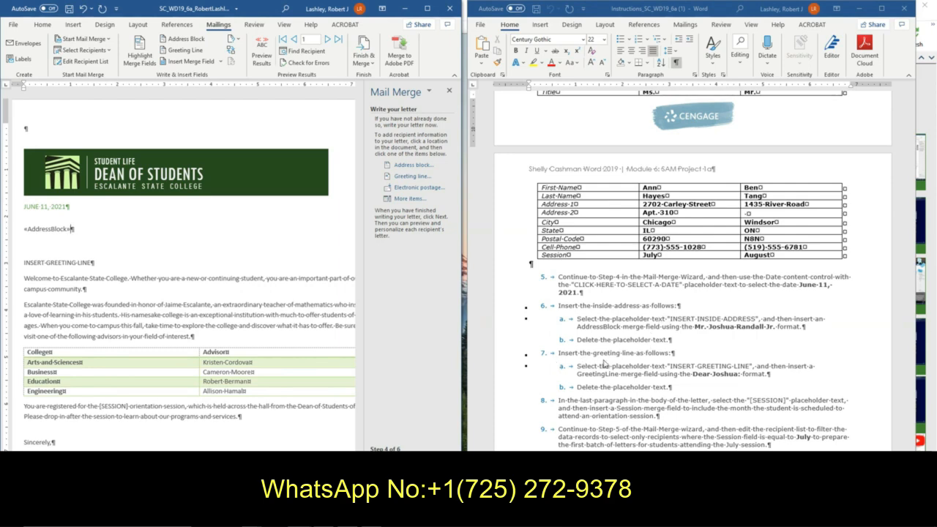
# Start inserting a greeting line and set its recipient name format to Joshua, keeping the Dear salutation
pyautogui.scroll(-1, 604, 363)
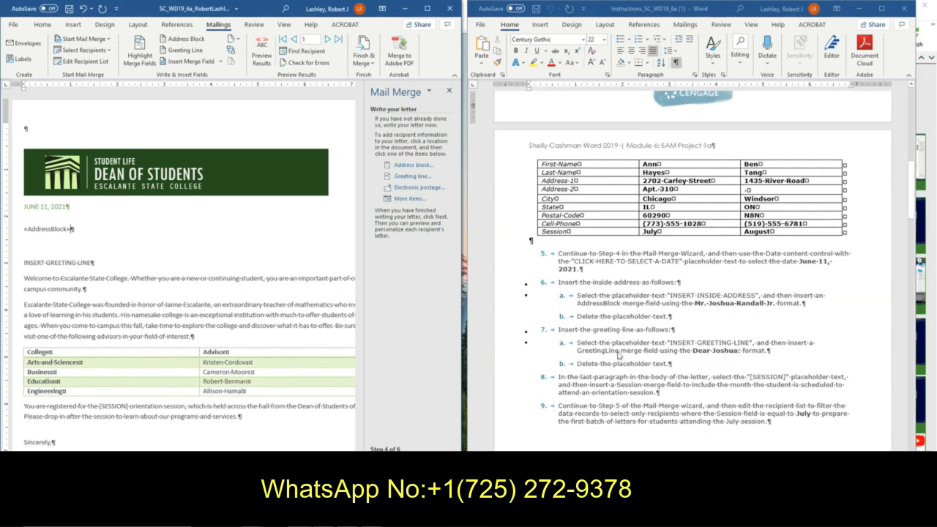
pyautogui.scroll(-1, 618, 355)
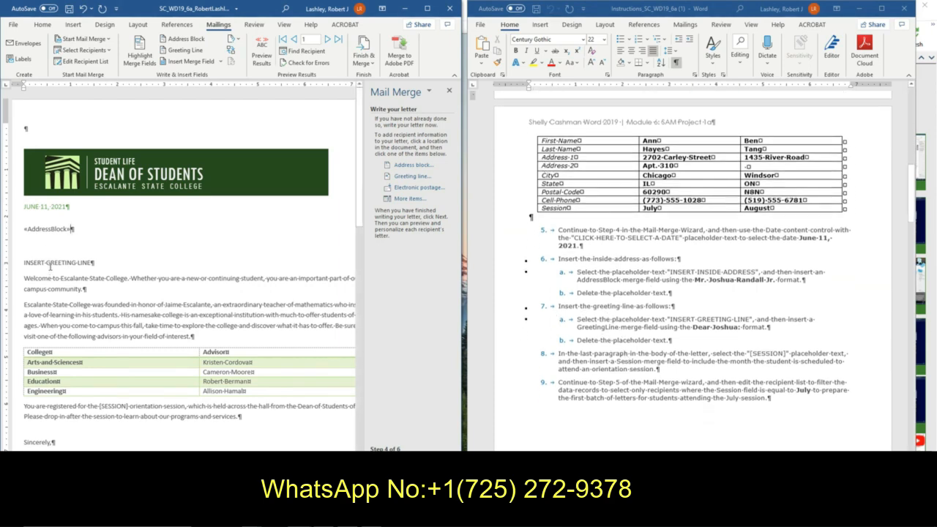
pyautogui.click(412, 177)
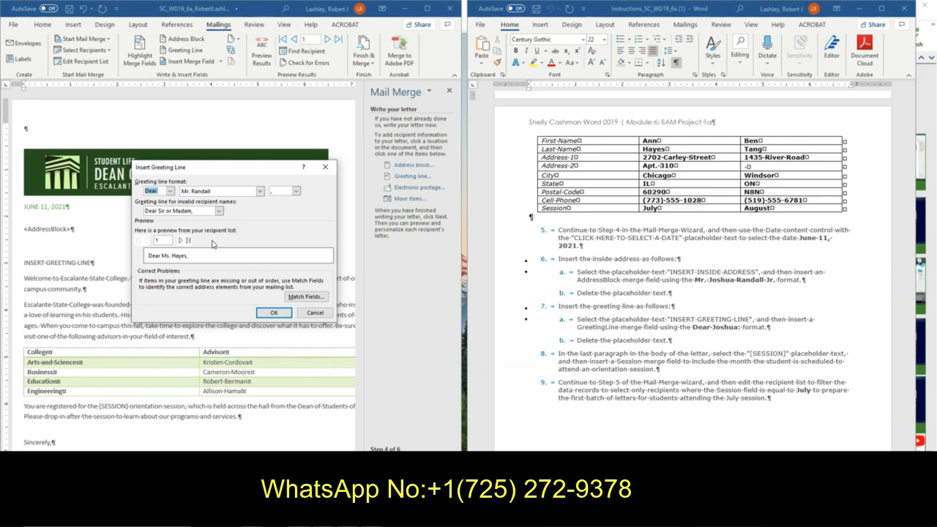
pyautogui.click(219, 212)
pyautogui.click(220, 212)
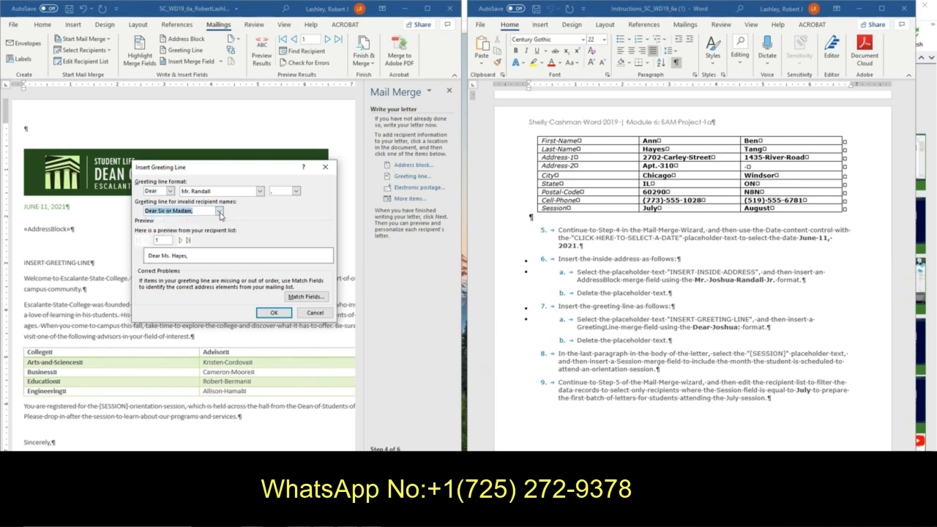
pyautogui.click(260, 192)
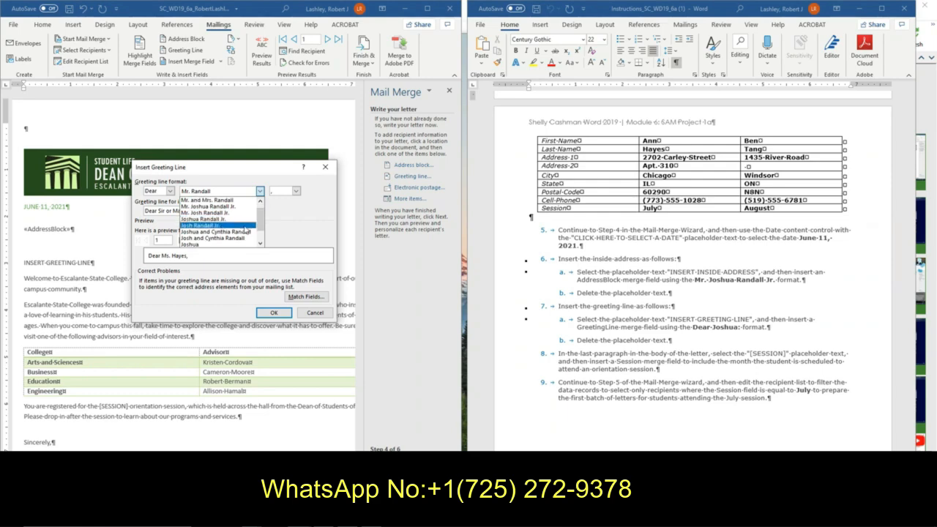
pyautogui.click(234, 246)
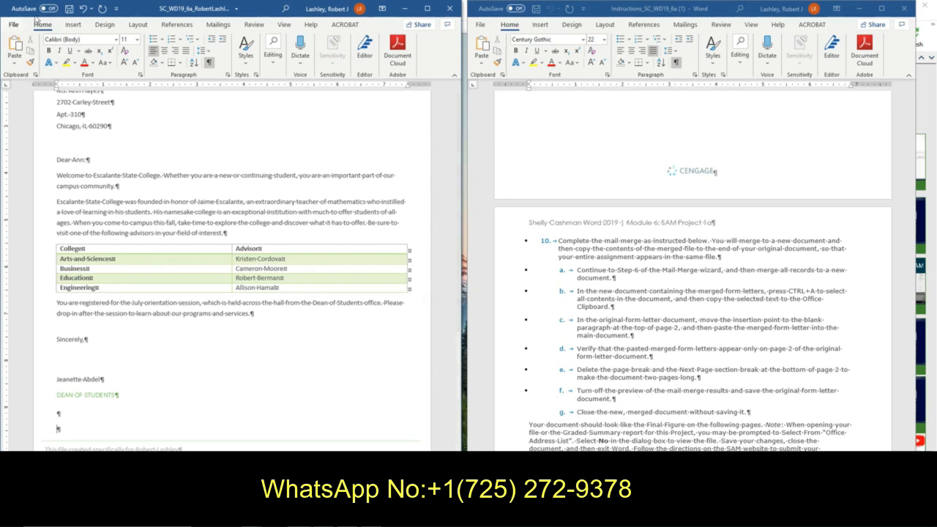
# Save the form letter document
pyautogui.click(68, 9)
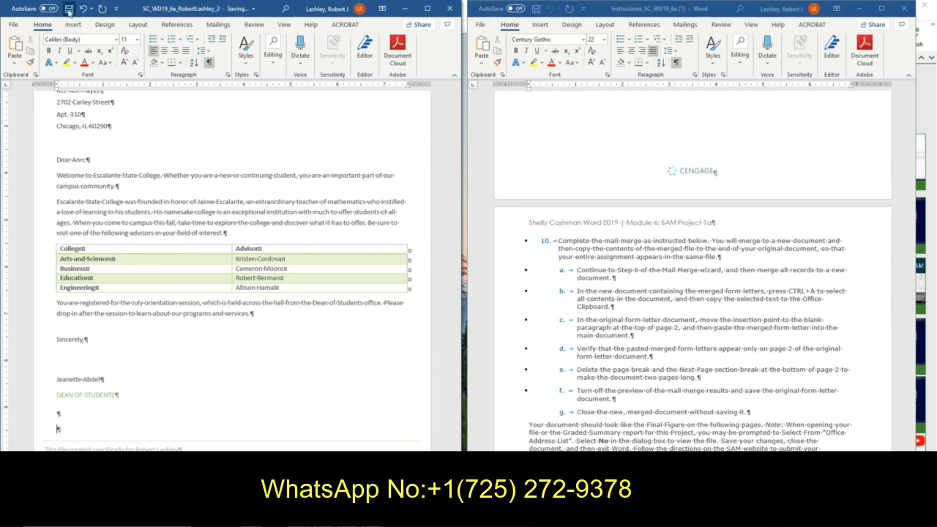
# Review the rest of project step 10 and compare both pages of the letter with the Final Figure in the instructions
pyautogui.scroll(-1, 670, 416)
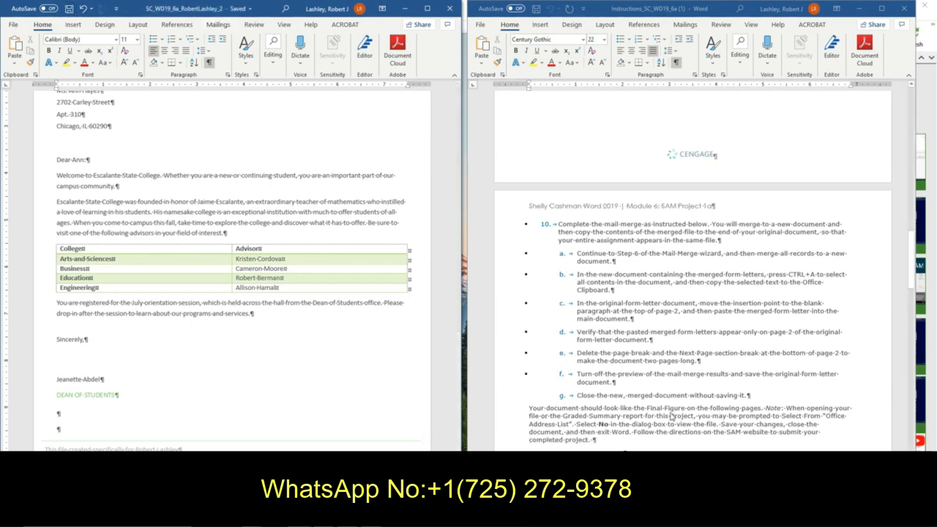
pyautogui.scroll(-2, 670, 415)
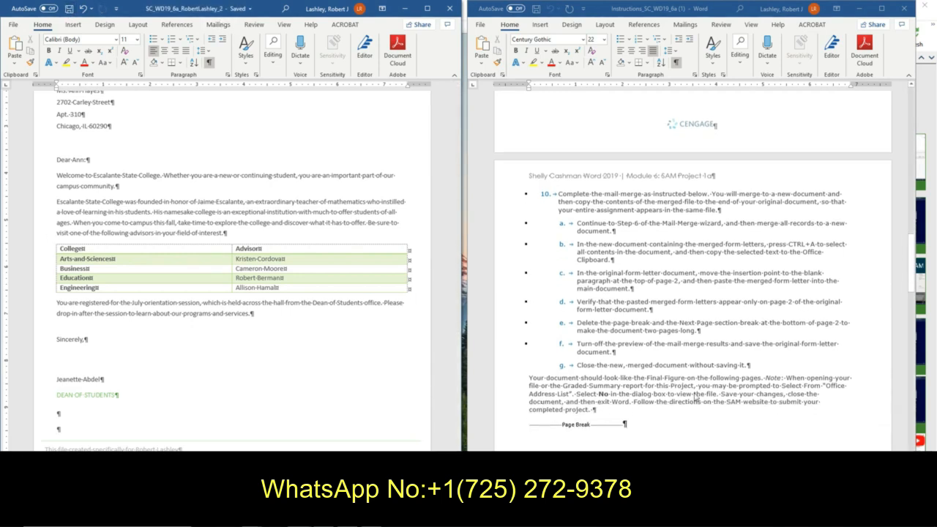
pyautogui.scroll(-5, 619, 401)
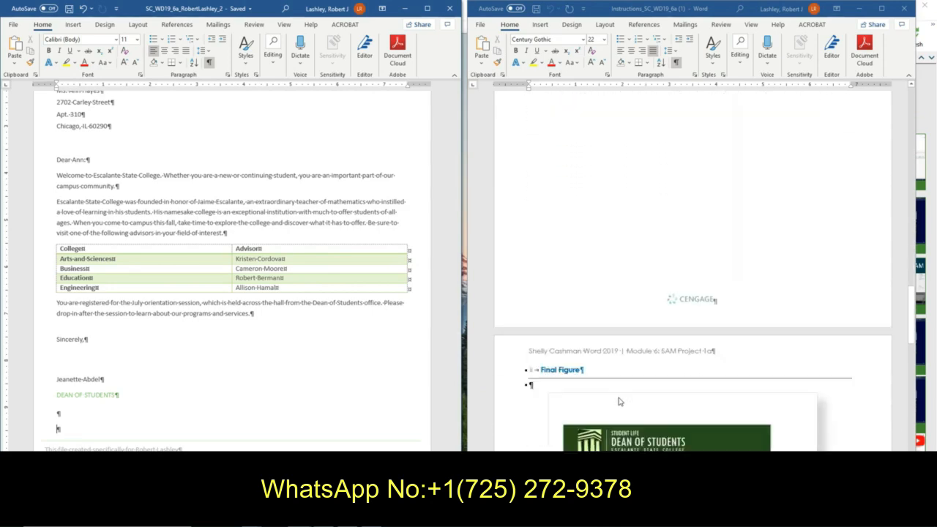
pyautogui.scroll(-5, 618, 401)
pyautogui.scroll(3, 115, 273)
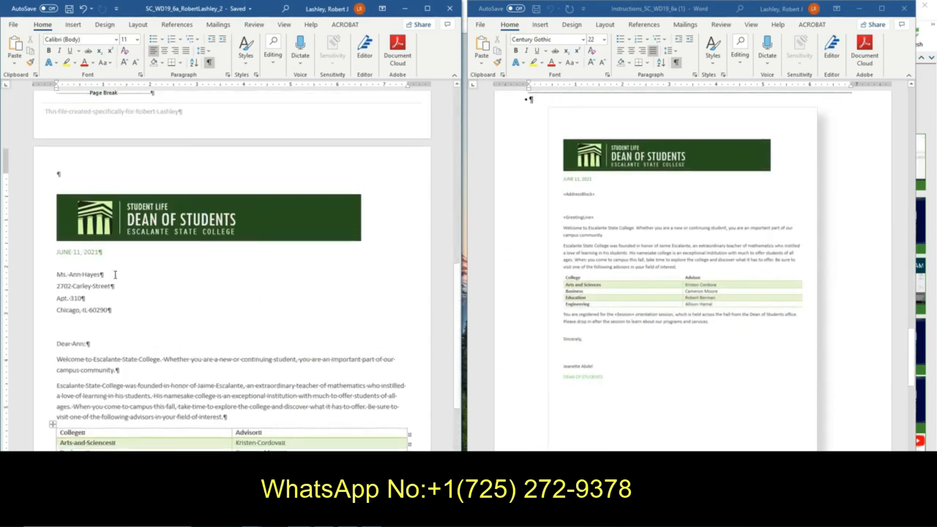
pyautogui.scroll(3, 115, 274)
pyautogui.scroll(-5, 115, 274)
pyautogui.scroll(2, 115, 274)
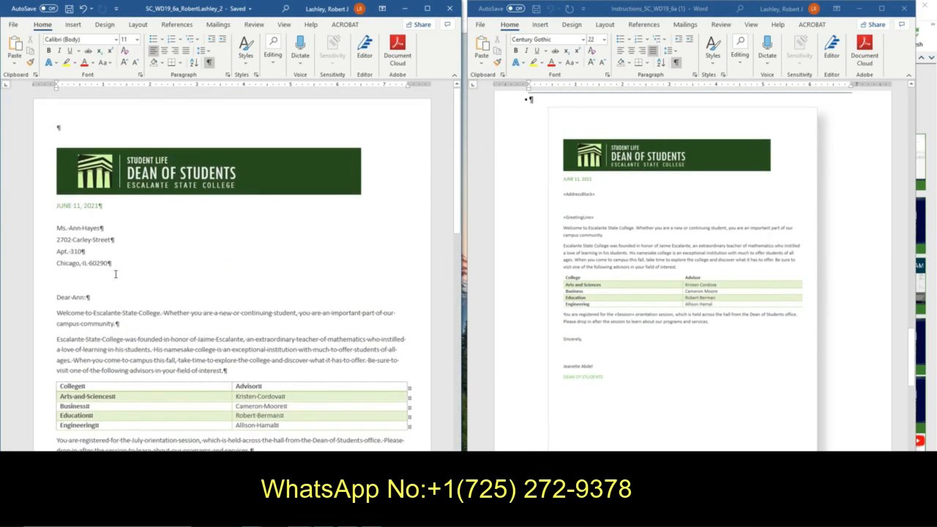
pyautogui.scroll(-8, 115, 274)
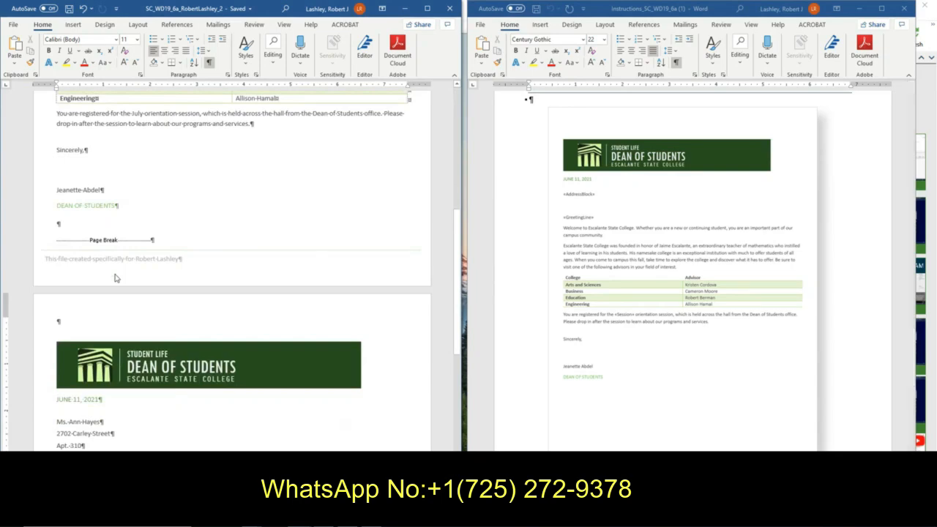
pyautogui.scroll(8, 114, 276)
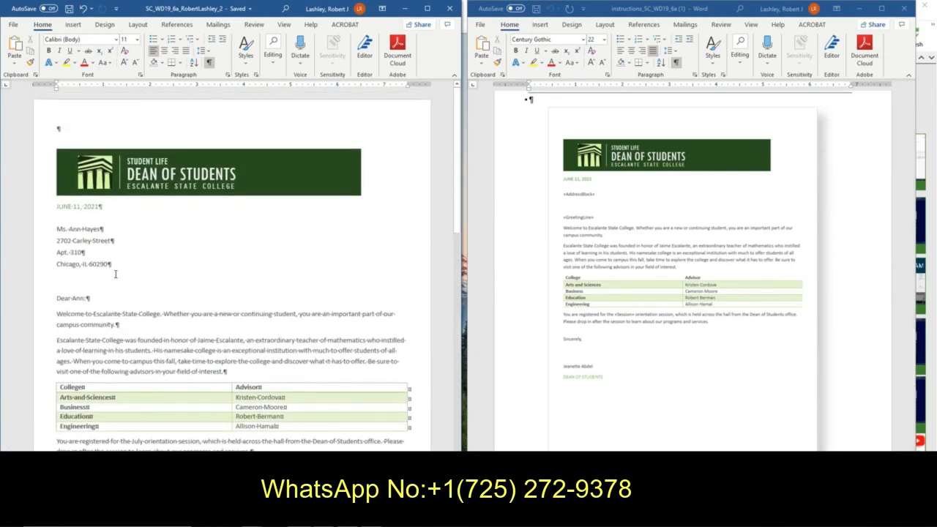
pyautogui.click(190, 227)
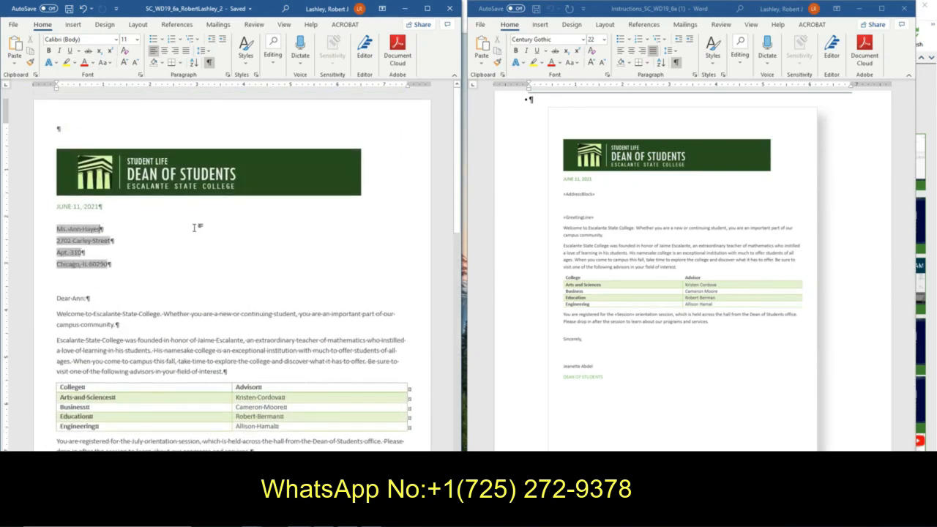
pyautogui.scroll(2, 225, 350)
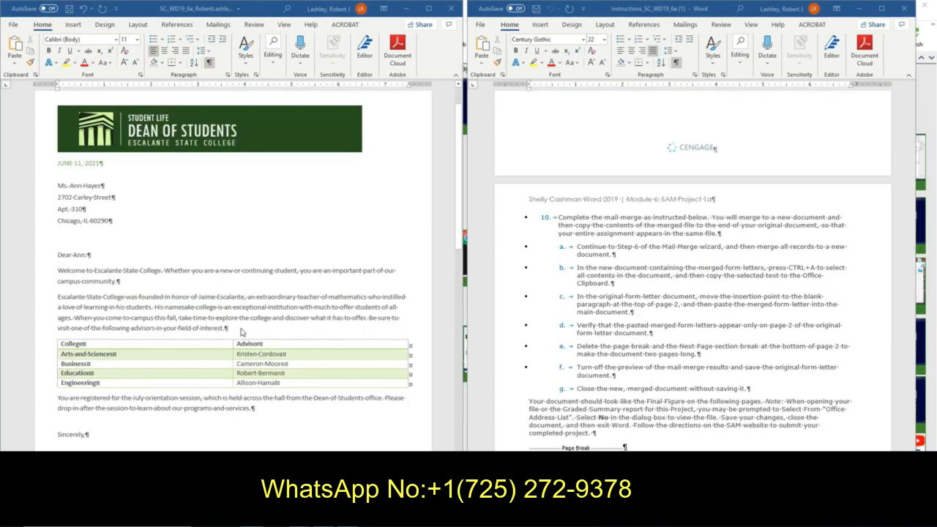
# Turn off the preview of the mail merge results so page 1 of the letter displays its merge fields
pyautogui.scroll(-9, 242, 334)
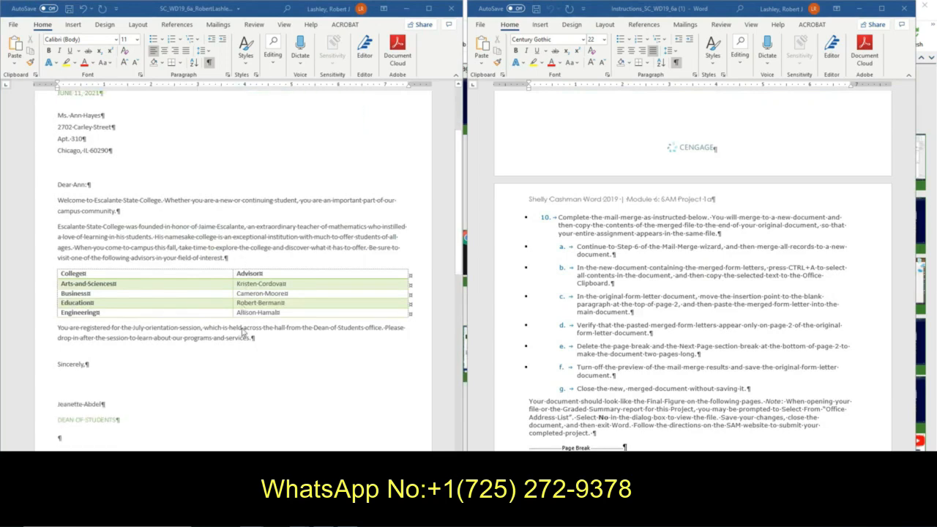
pyautogui.scroll(-2, 244, 334)
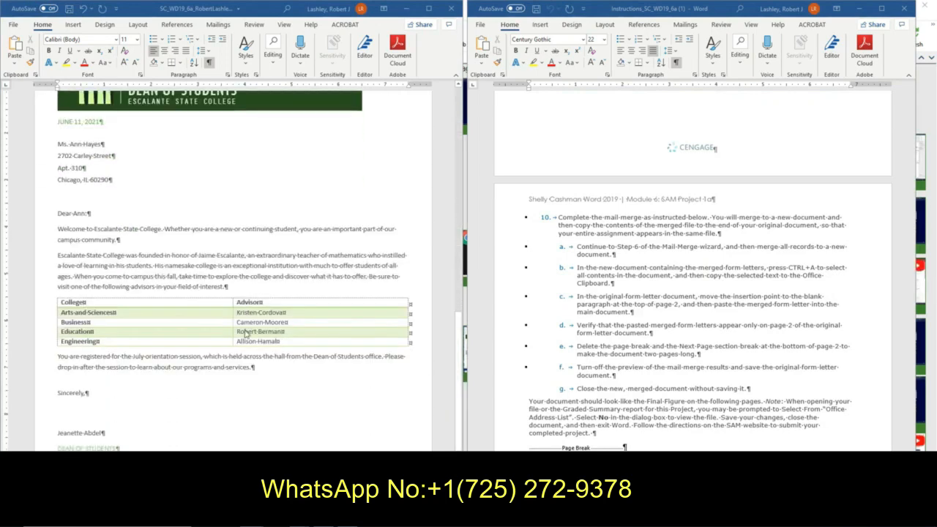
pyautogui.scroll(4, 246, 335)
pyautogui.scroll(-10, 707, 364)
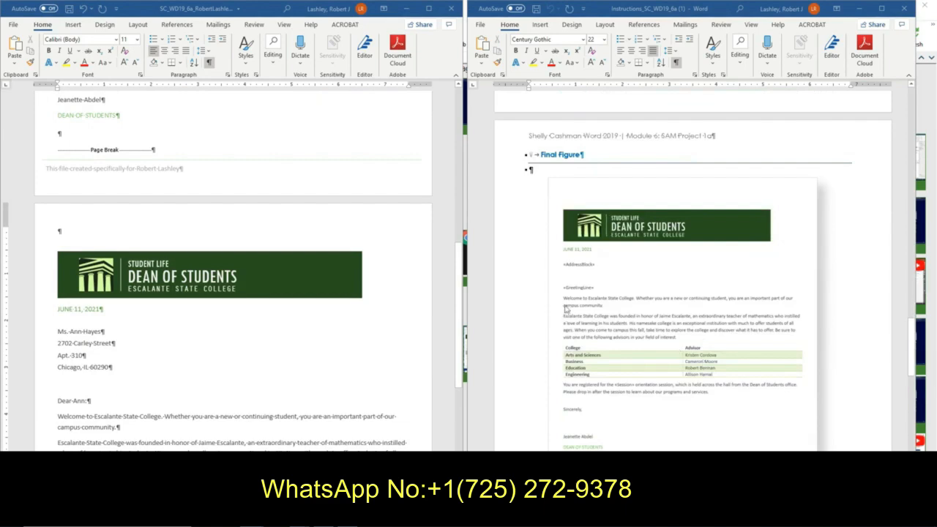
pyautogui.scroll(-2, 595, 356)
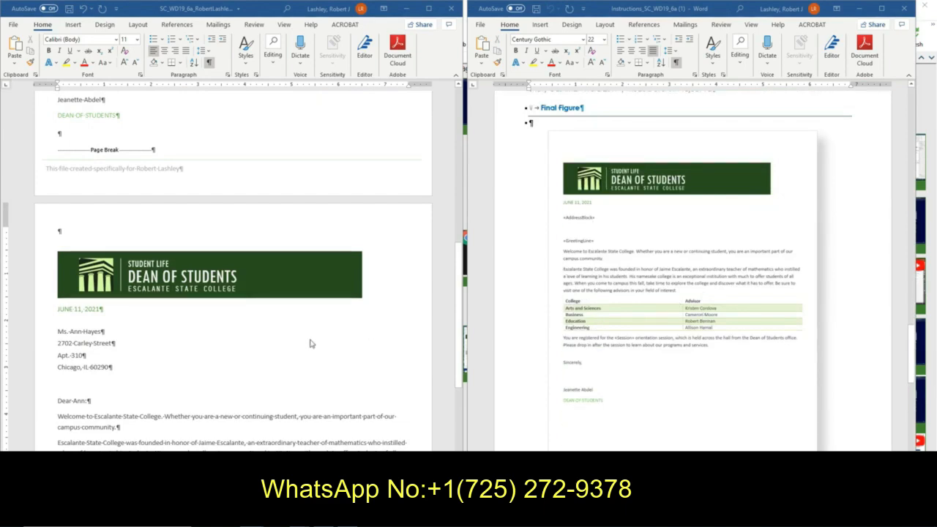
pyautogui.scroll(-10, 310, 341)
pyautogui.scroll(5, 311, 343)
pyautogui.scroll(3, 312, 343)
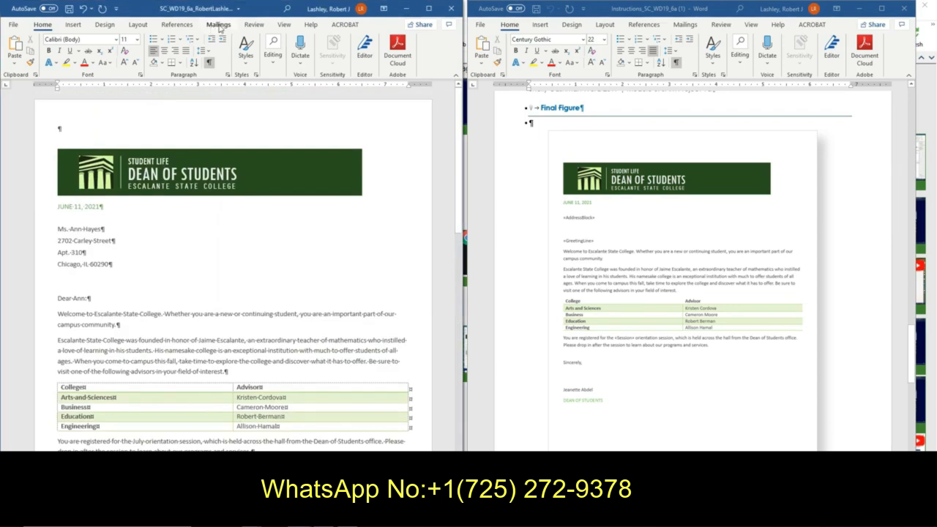
pyautogui.click(220, 26)
pyautogui.click(260, 50)
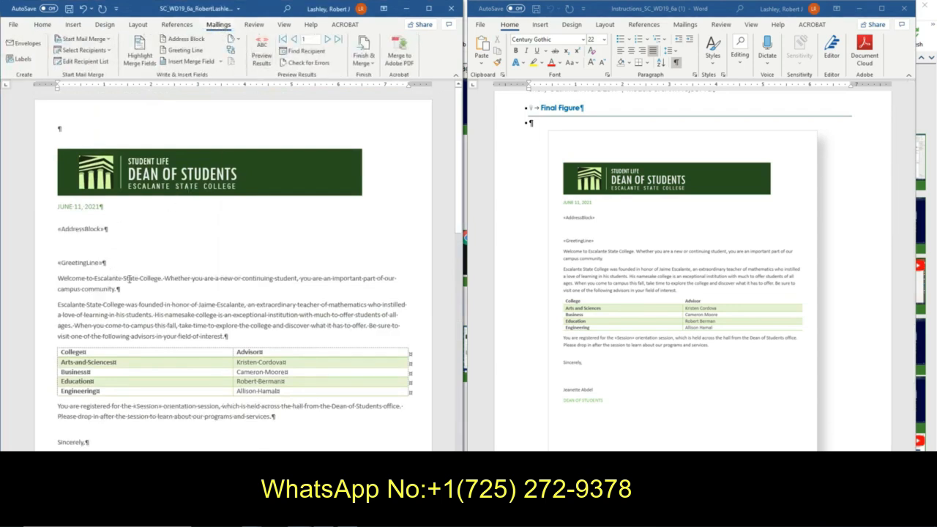
# Compare the merge fields on page 1 and the merged letter on page 2 with the two Final Figure pages
pyautogui.scroll(-6, 221, 342)
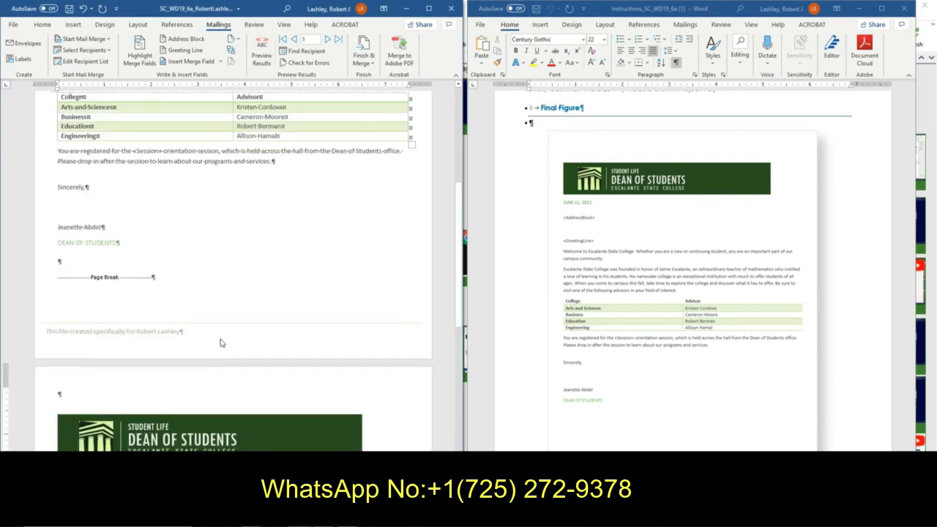
pyautogui.scroll(-7, 222, 342)
pyautogui.scroll(-7, 573, 373)
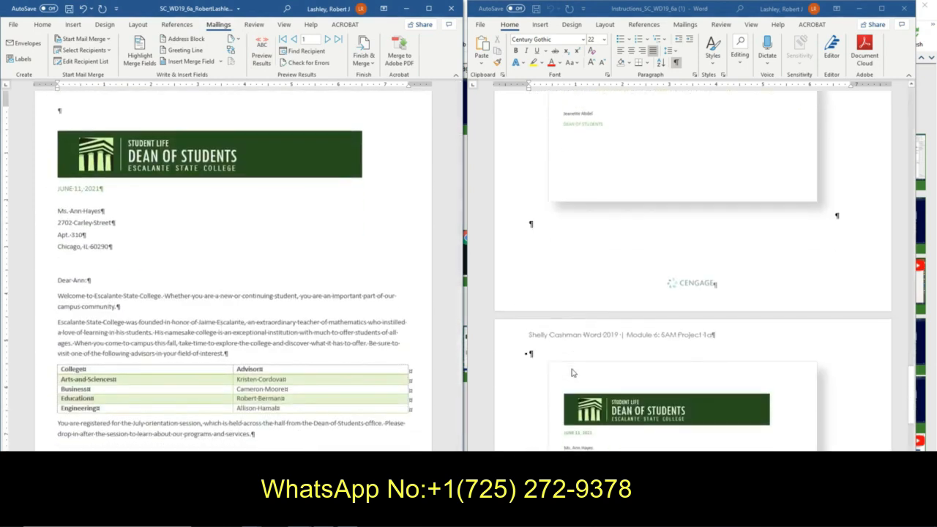
pyautogui.scroll(-5, 573, 373)
pyautogui.scroll(-1, 146, 311)
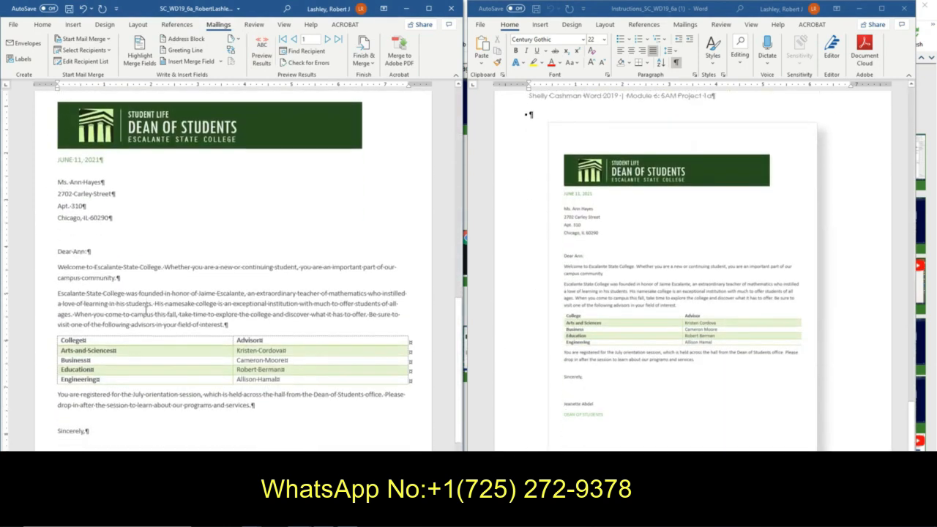
pyautogui.scroll(-2, 145, 311)
pyautogui.scroll(10, 533, 325)
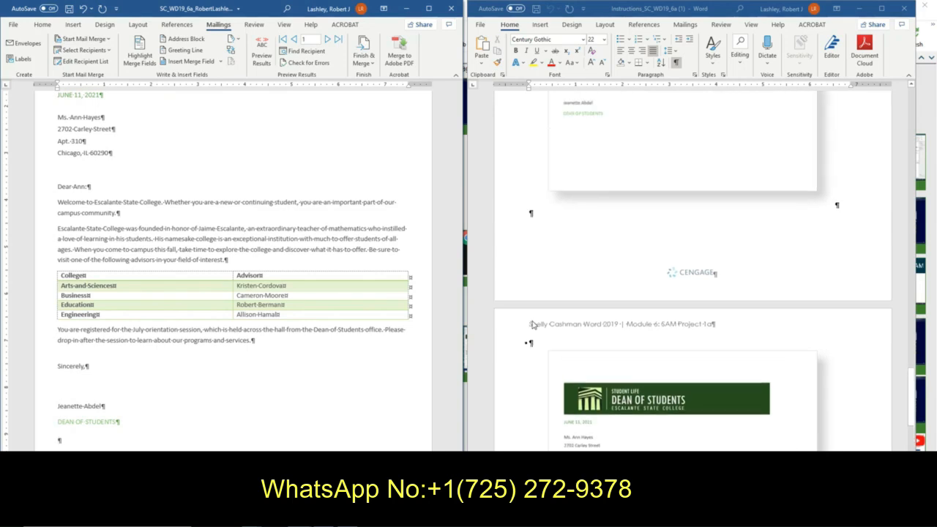
pyautogui.scroll(10, 530, 324)
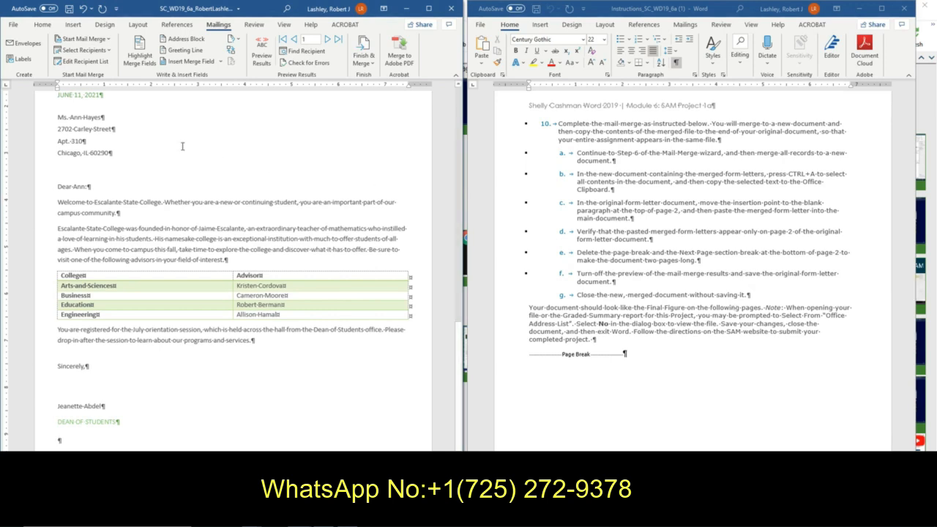
# Save the completed two-page form letter with the results preview turned off
pyautogui.click(68, 9)
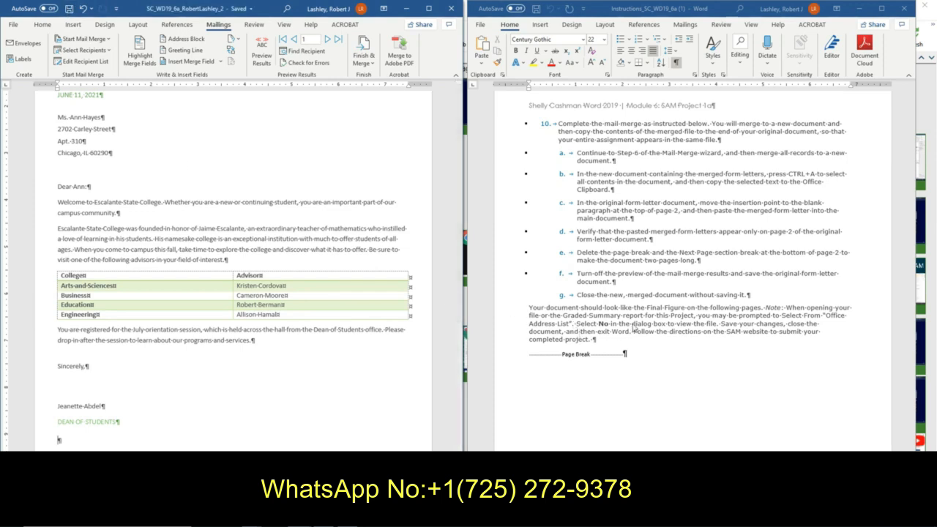
pyautogui.scroll(-1, 646, 329)
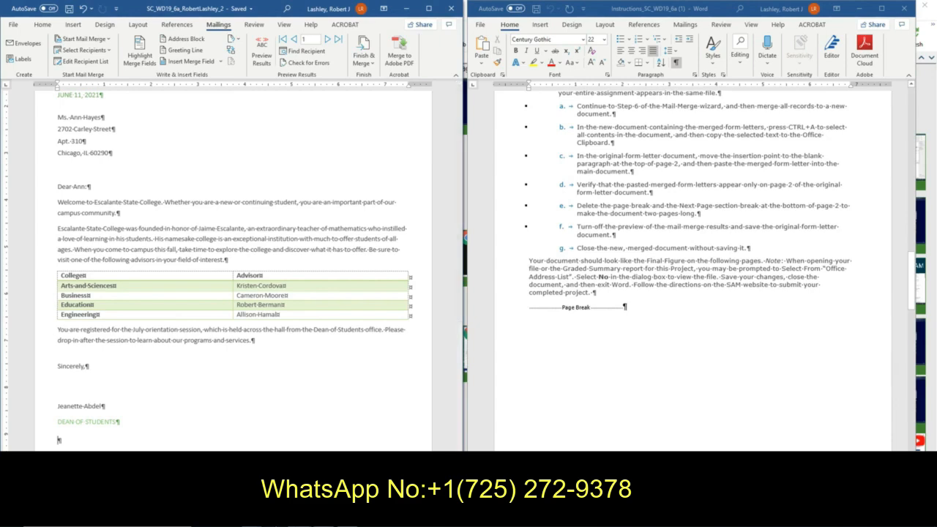
# Close the SAM graded summary report for the submitted project
pyautogui.moveTo(251, 514)
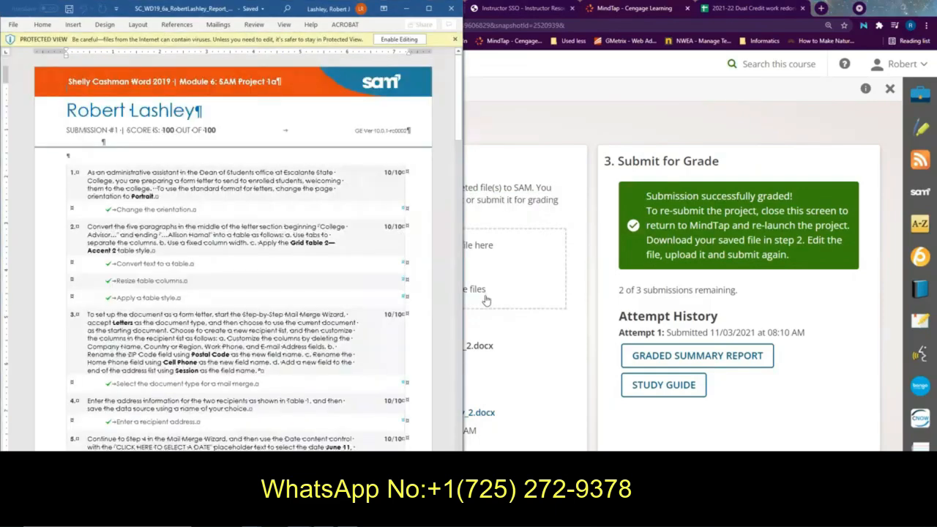
pyautogui.click(451, 8)
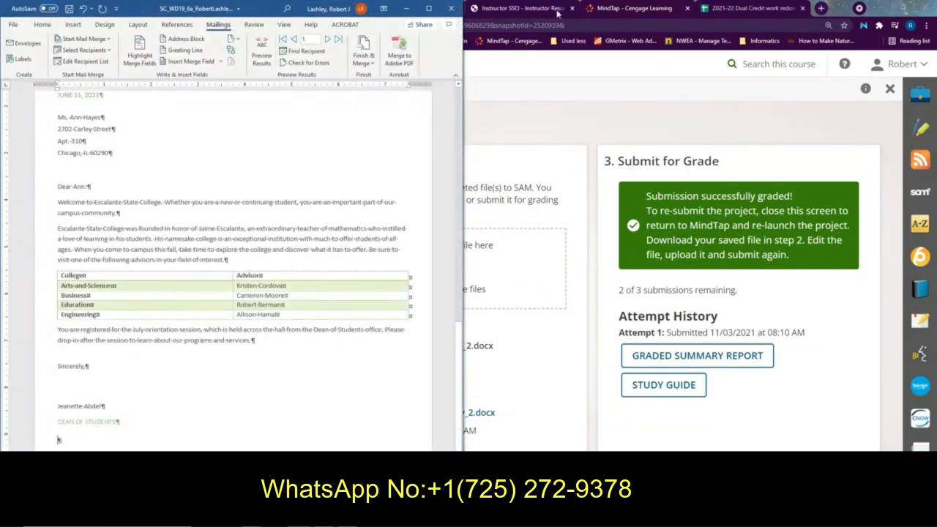